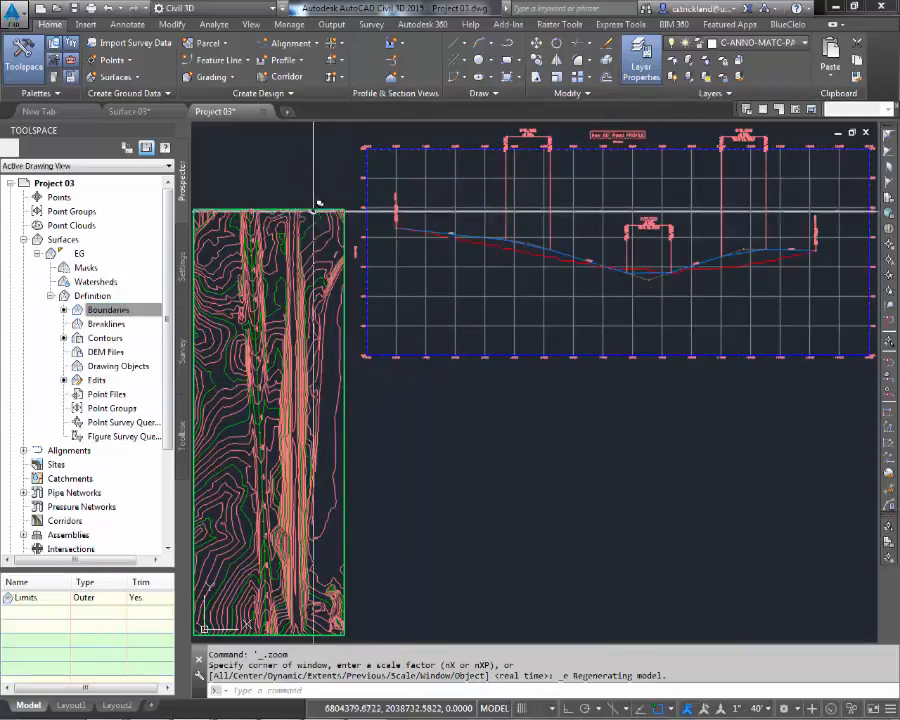
# Step: Draw a small circle just left of the profile view to mark where the assembly will go
pyautogui.press('Escape')
pyautogui.press('Escape')
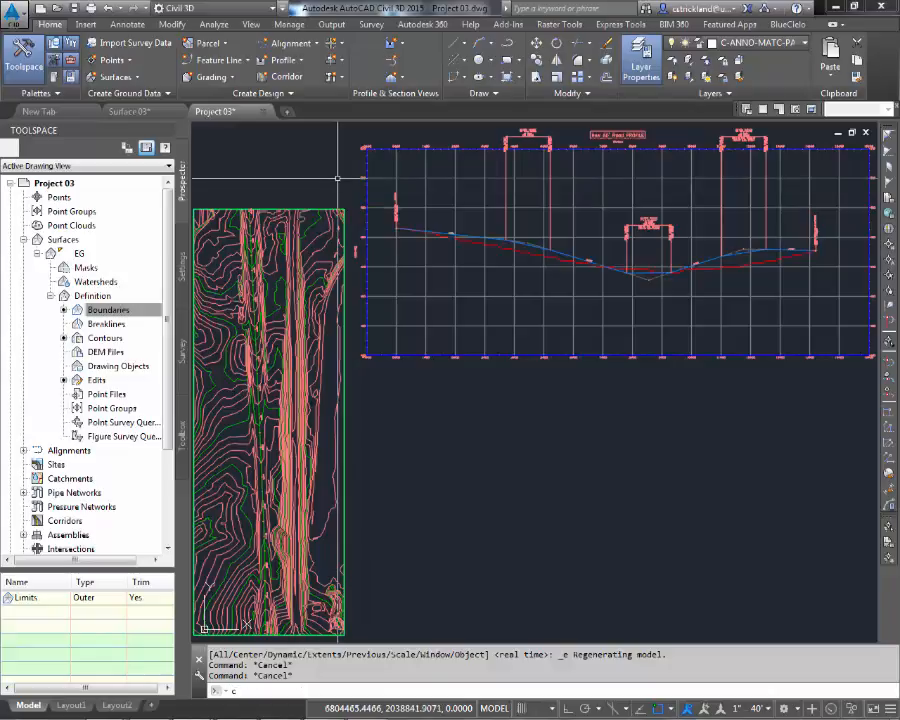
pyautogui.write('c')
pyautogui.press('Return')
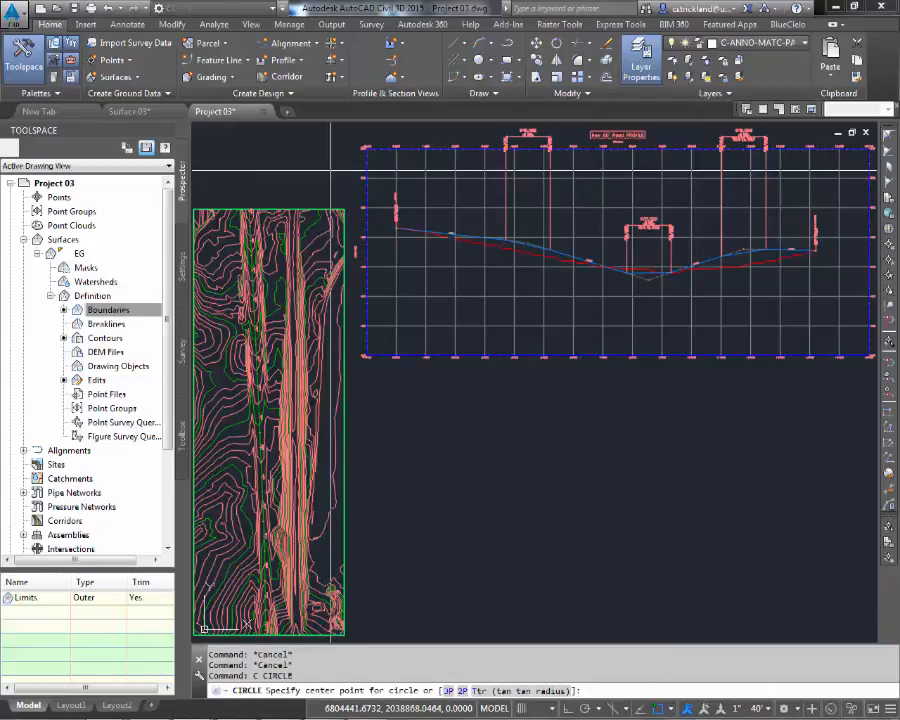
pyautogui.click(329, 171)
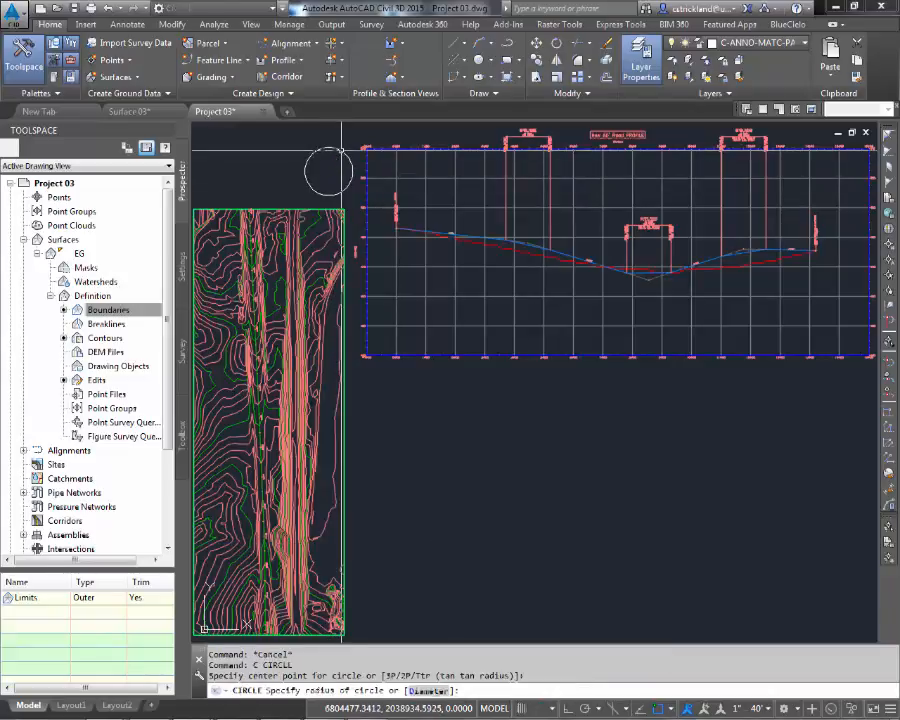
pyautogui.click(304, 161)
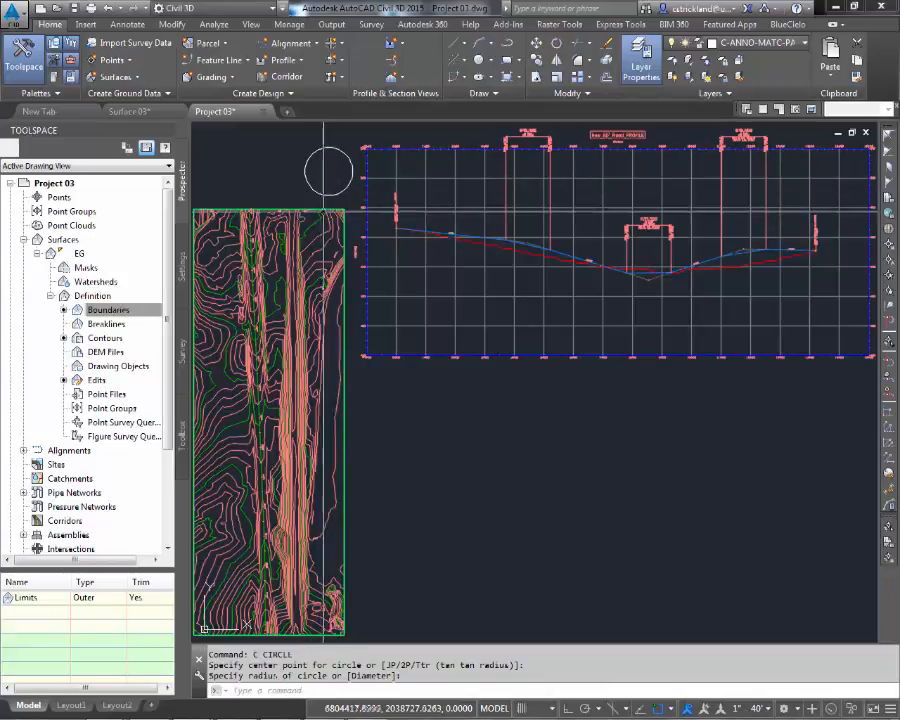
pyautogui.press('Escape')
pyautogui.press('Escape')
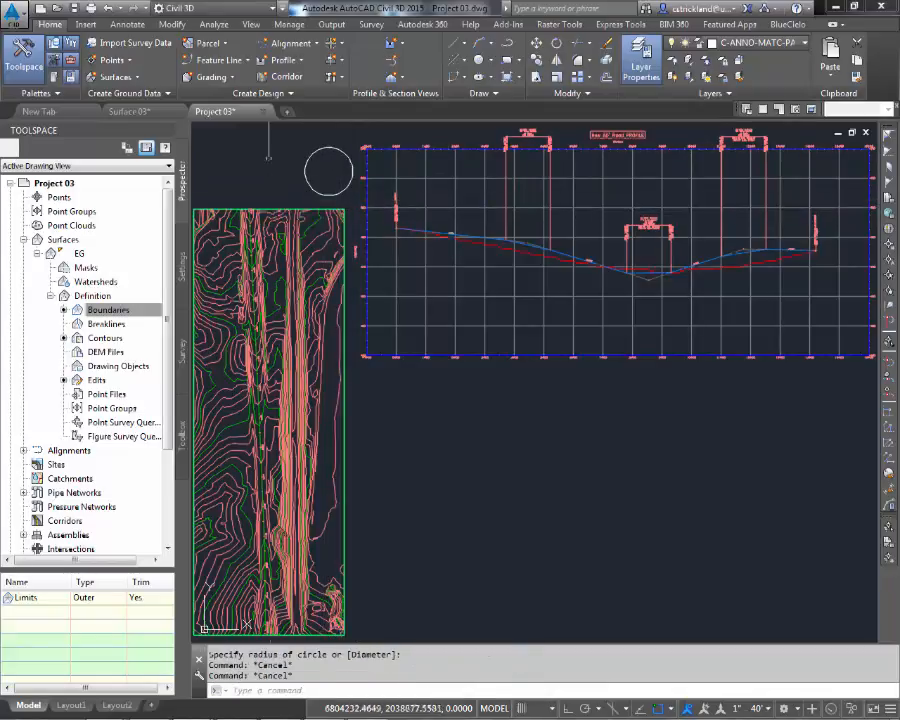
# Step: Create an assembly named 60' Road and place its baseline at the circle's centre with object snap off
pyautogui.click(340, 61)
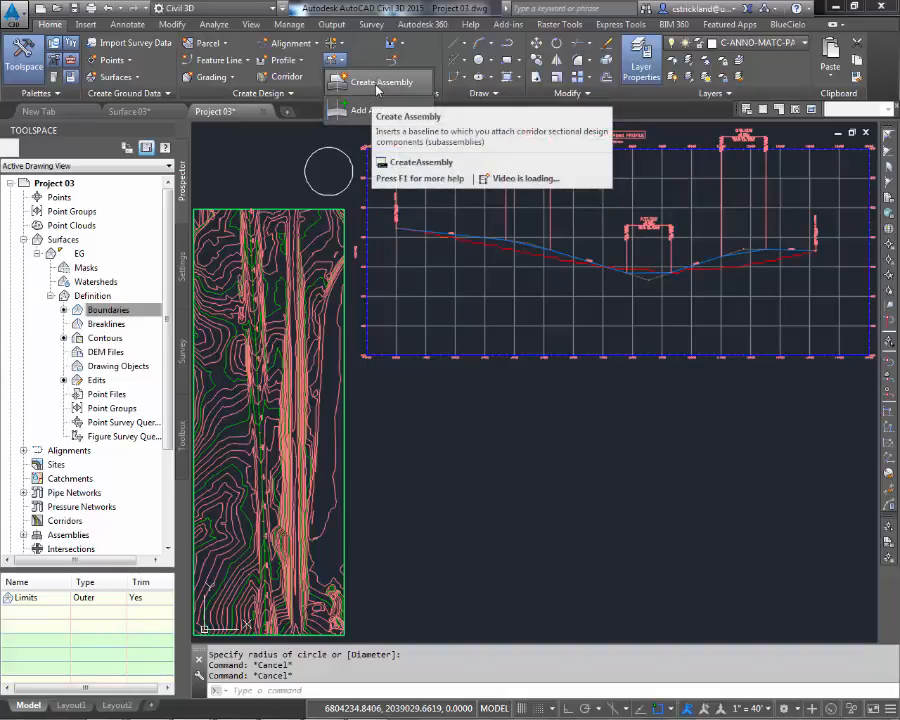
pyautogui.click(377, 88)
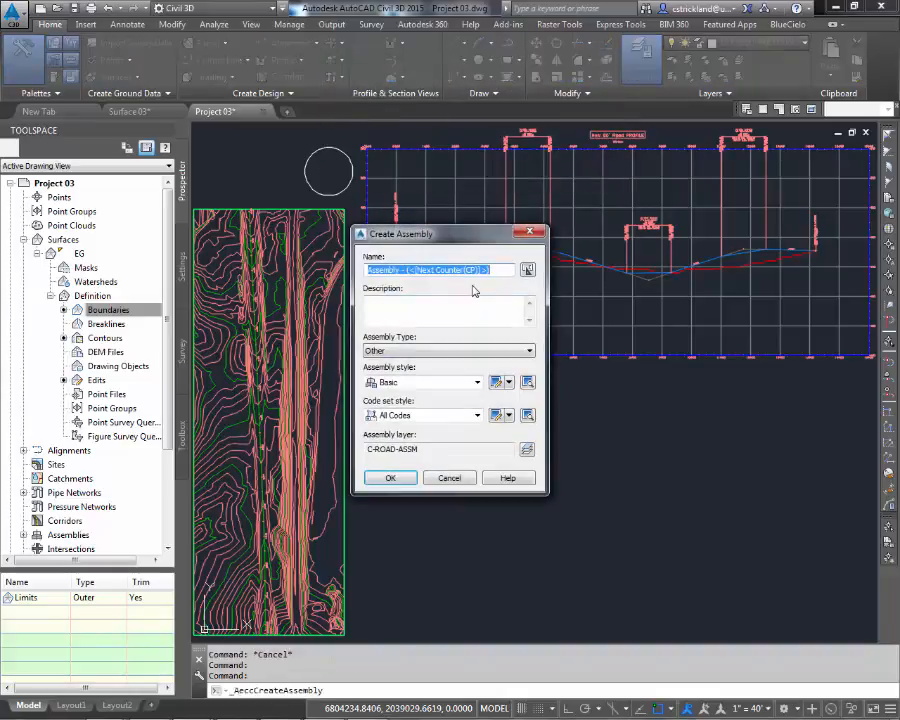
pyautogui.write('S')
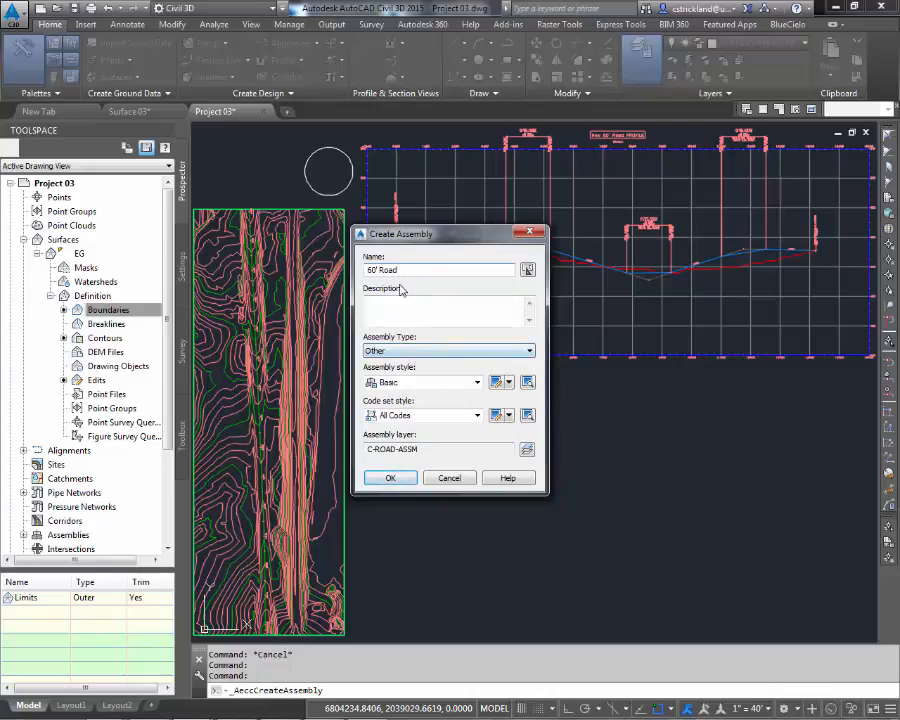
pyautogui.click(396, 481)
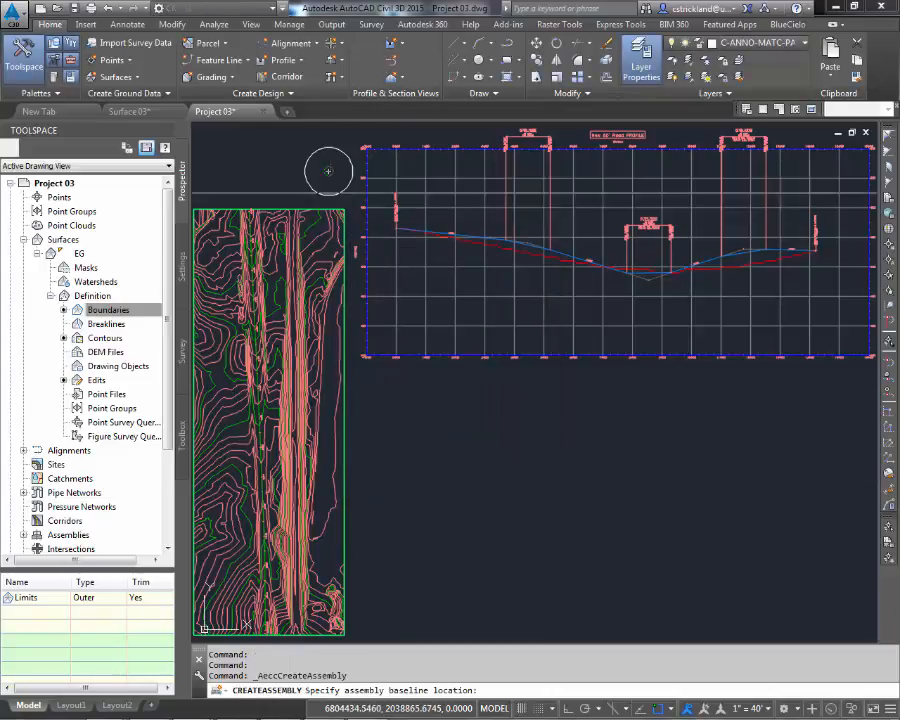
pyautogui.press('F3')
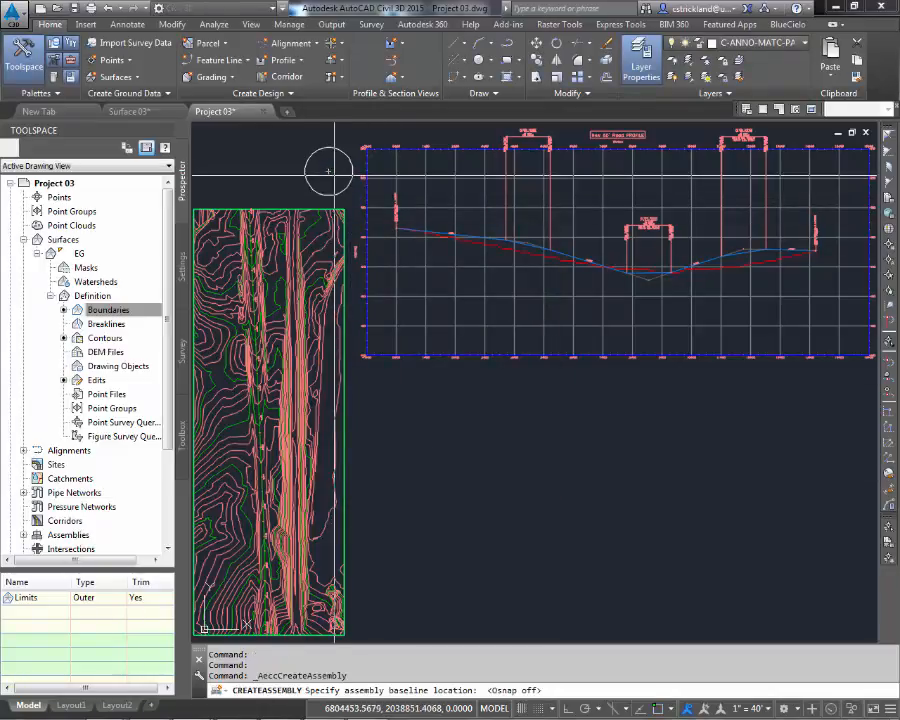
pyautogui.click(330, 173)
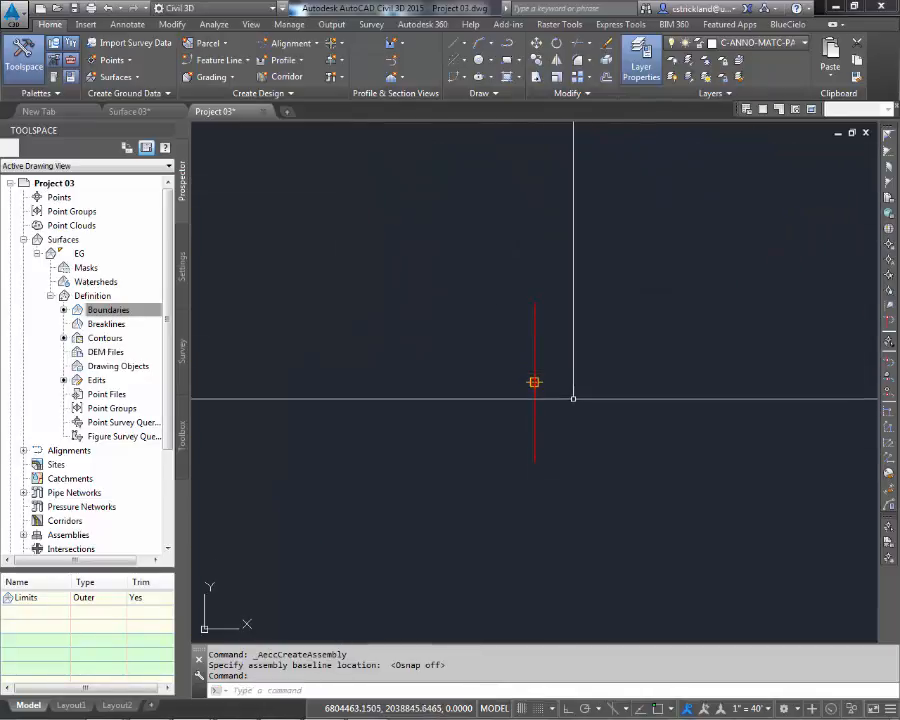
# Step: Open the tool palettes, enlarge the palette and switch to the Generic subassemblies
pyautogui.scroll(-5, 562, 404)
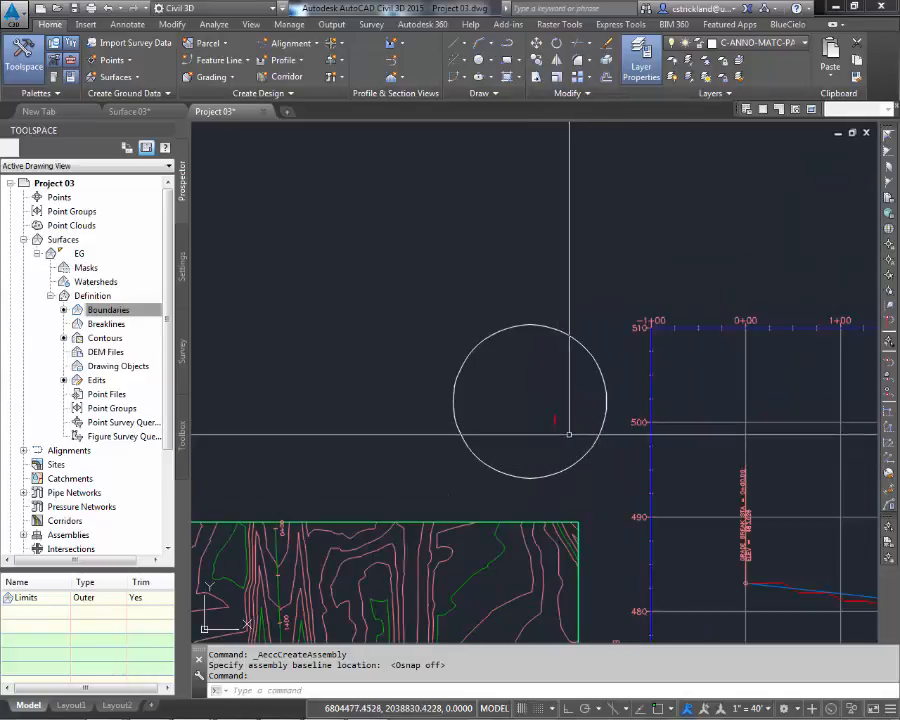
pyautogui.scroll(6, 562, 422)
pyautogui.scroll(6, 548, 409)
pyautogui.moveTo(530, 416)
pyautogui.mouseDown(button='middle')
pyautogui.moveTo(550, 400)
pyautogui.moveTo(542, 369)
pyautogui.mouseUp(button='middle')
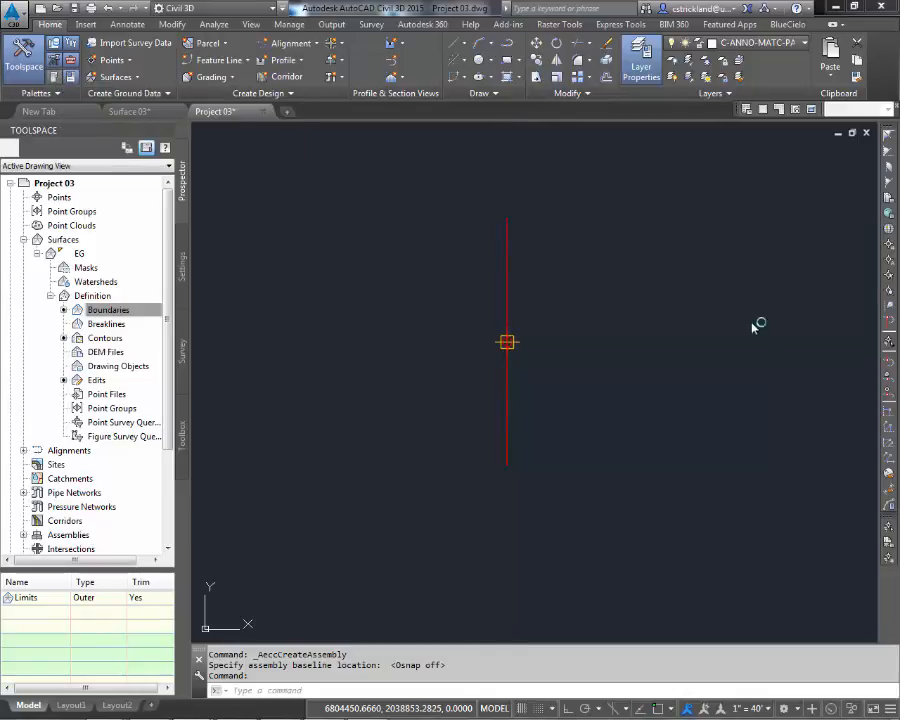
pyautogui.hotkey('ctrl', '3')
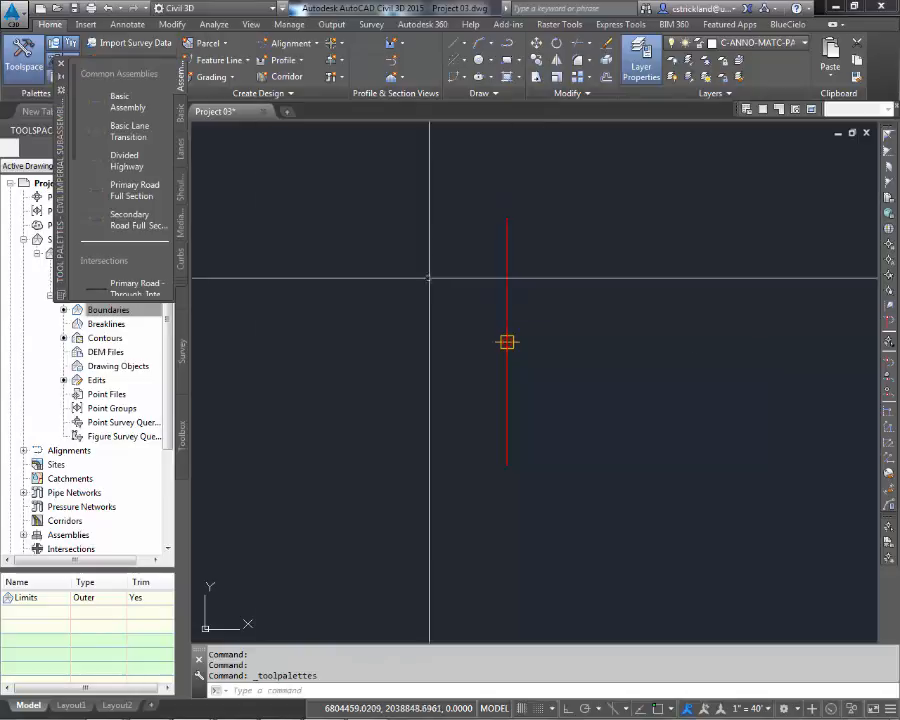
pyautogui.moveTo(62, 232); pyautogui.dragTo(222, 311)
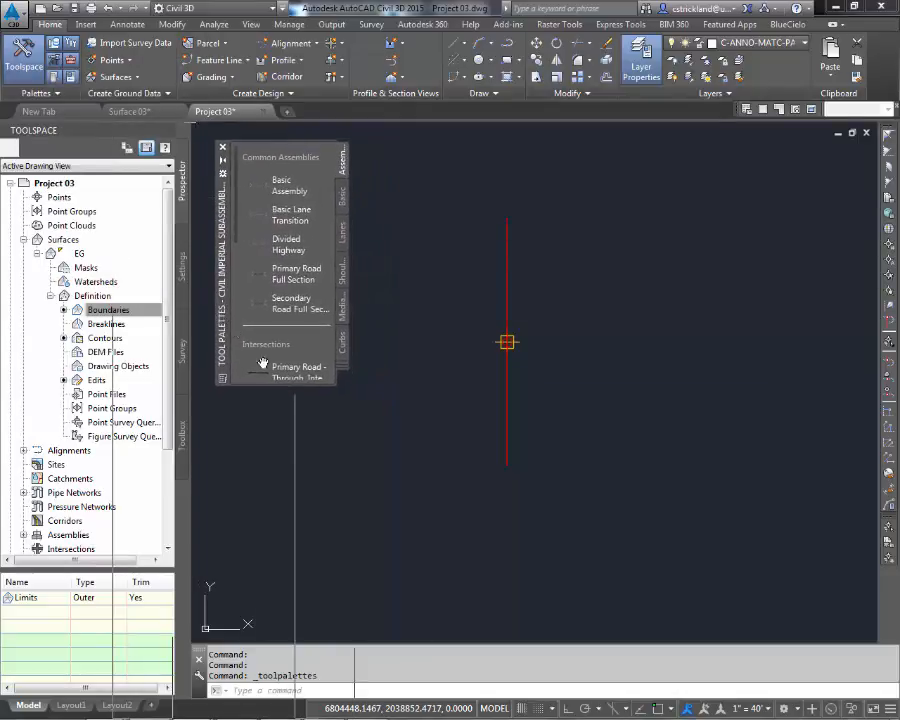
pyautogui.moveTo(333, 385); pyautogui.dragTo(398, 641)
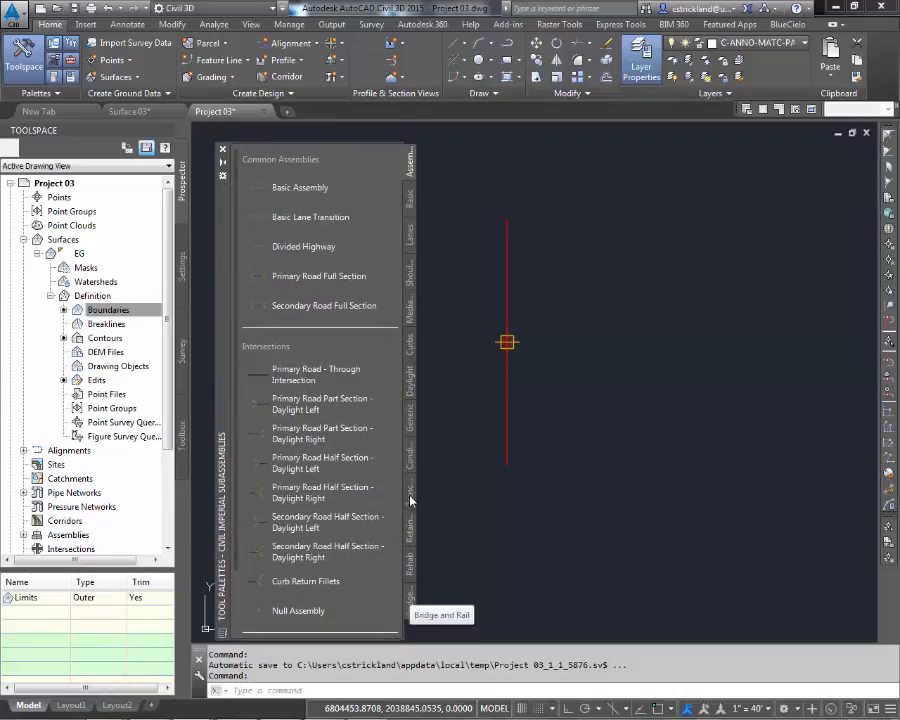
pyautogui.click(410, 425)
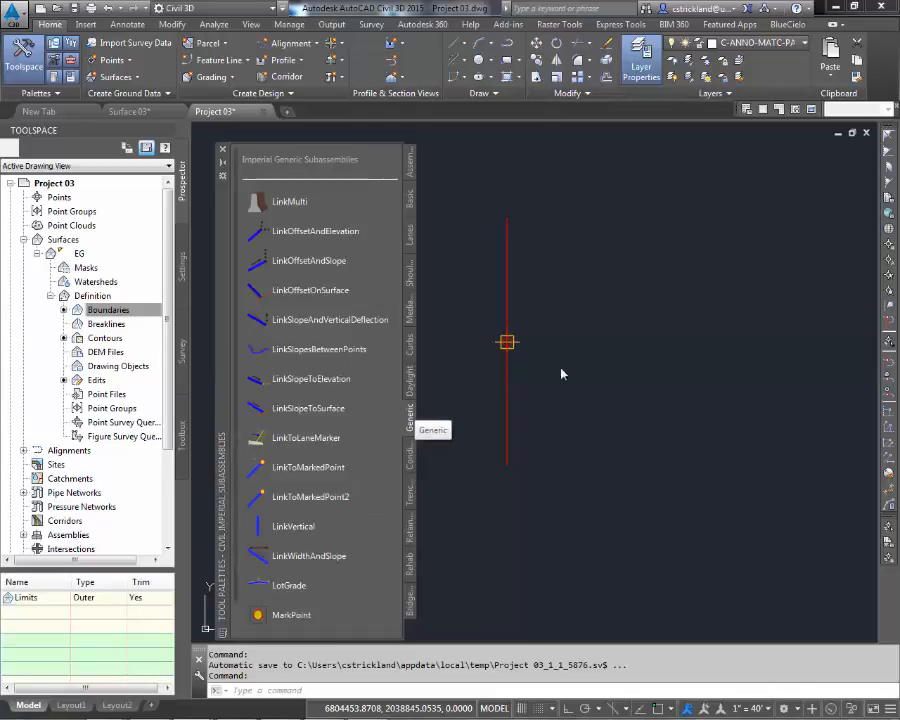
pyautogui.moveTo(548, 372); pyautogui.dragTo(688, 380, button='middle')
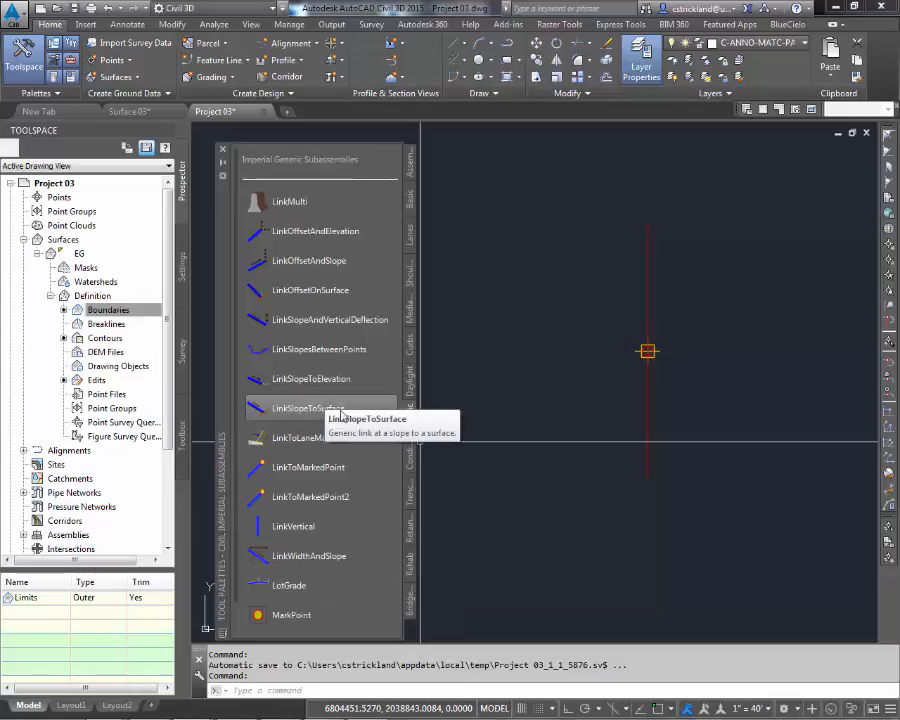
# Step: Add a LinkWidthAndSlope subassembly with width 30.00' and slope -2.00% to the right of the assembly baseline
pyautogui.click(317, 563)
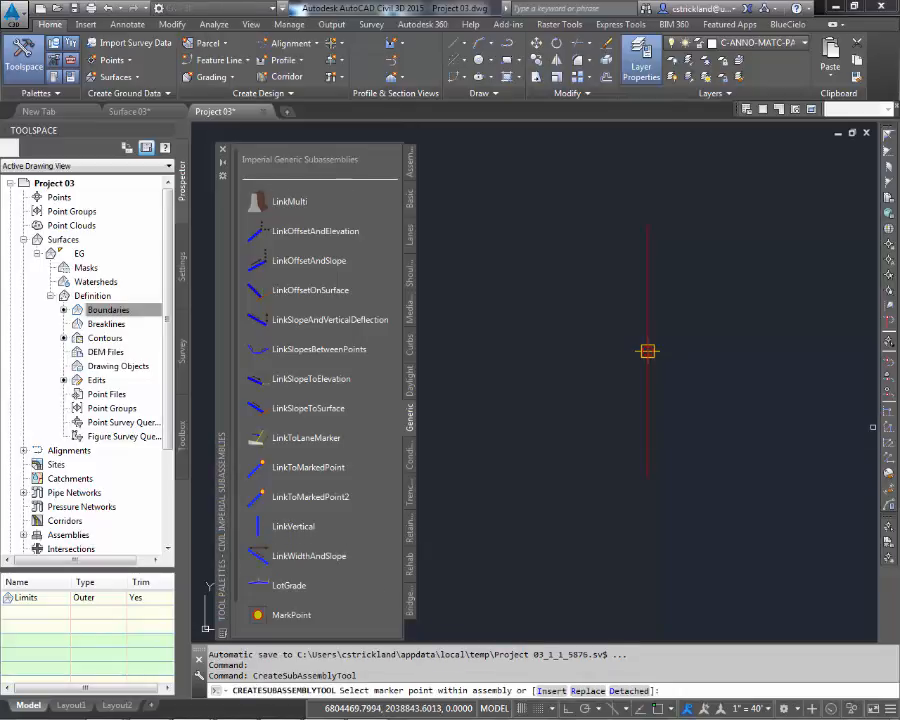
pyautogui.click(291, 558)
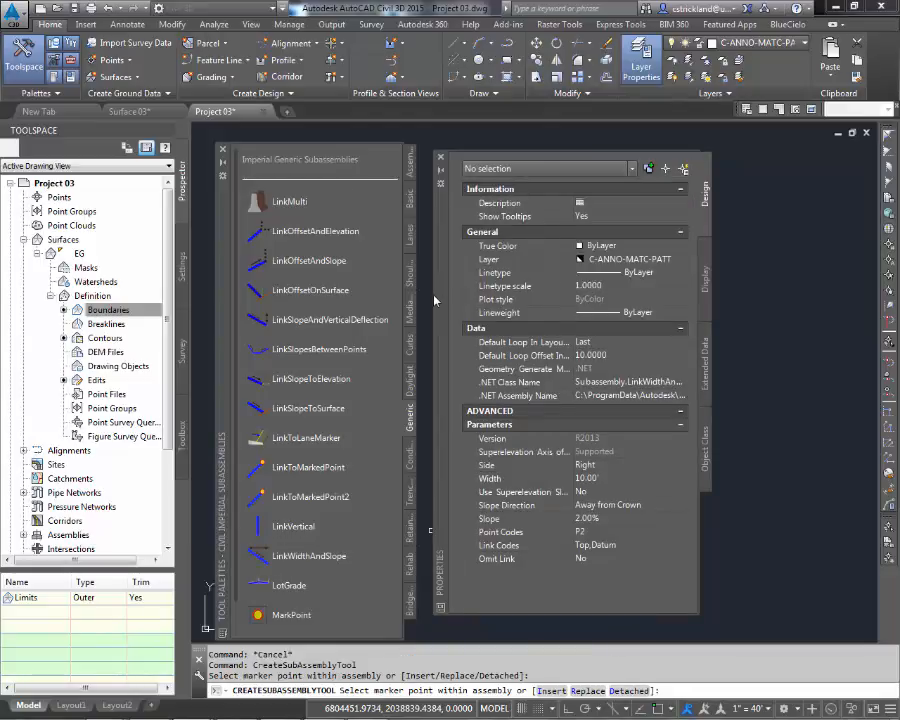
pyautogui.moveTo(445, 303); pyautogui.dragTo(605, 303)
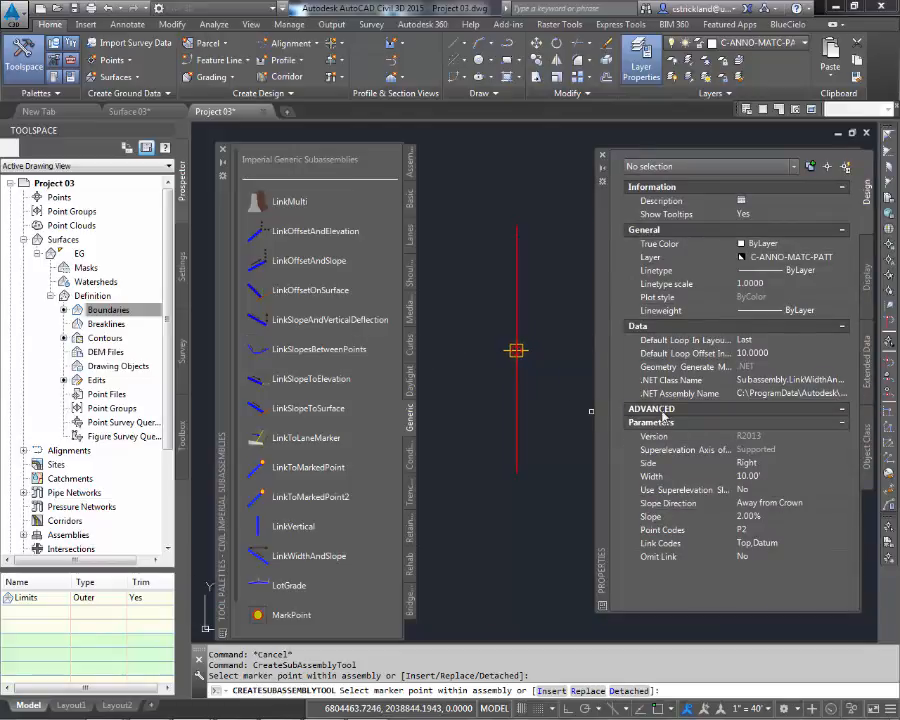
pyautogui.click(770, 476)
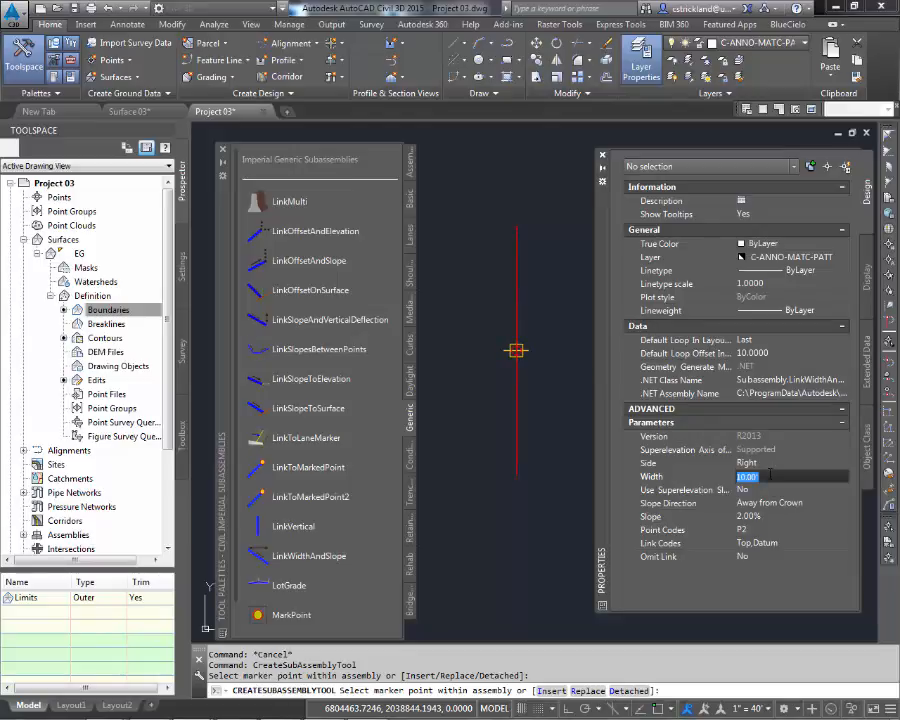
pyautogui.write('3')
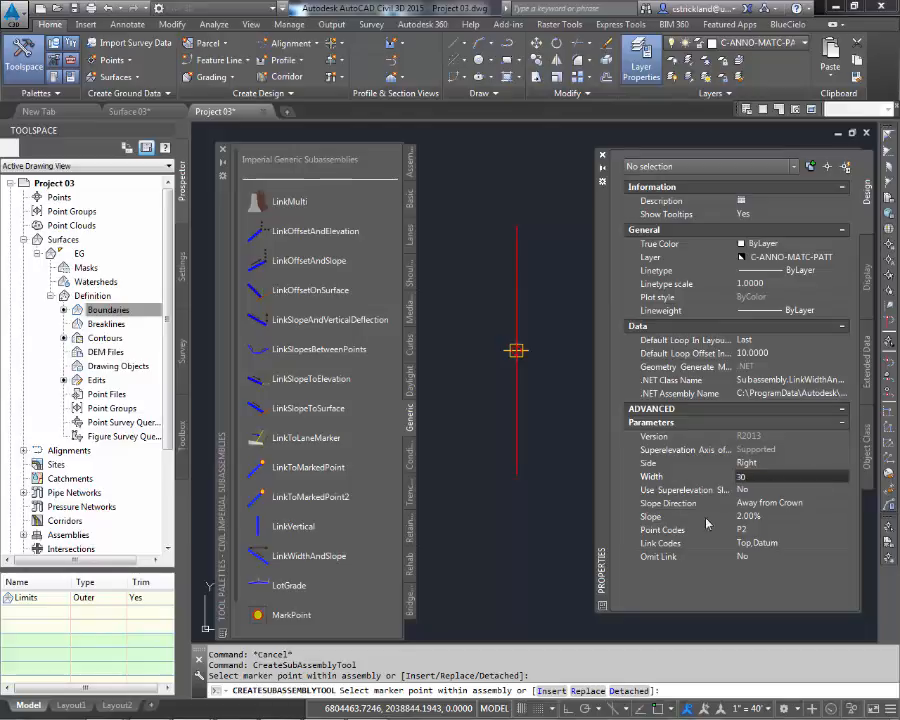
pyautogui.write('0')
pyautogui.click(745, 516)
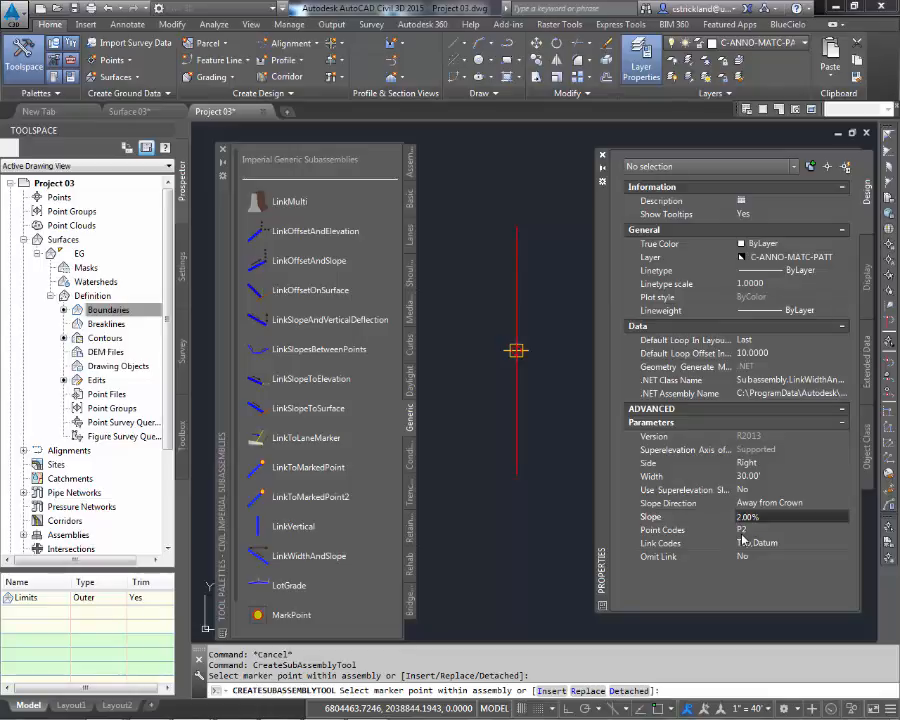
pyautogui.click(769, 477)
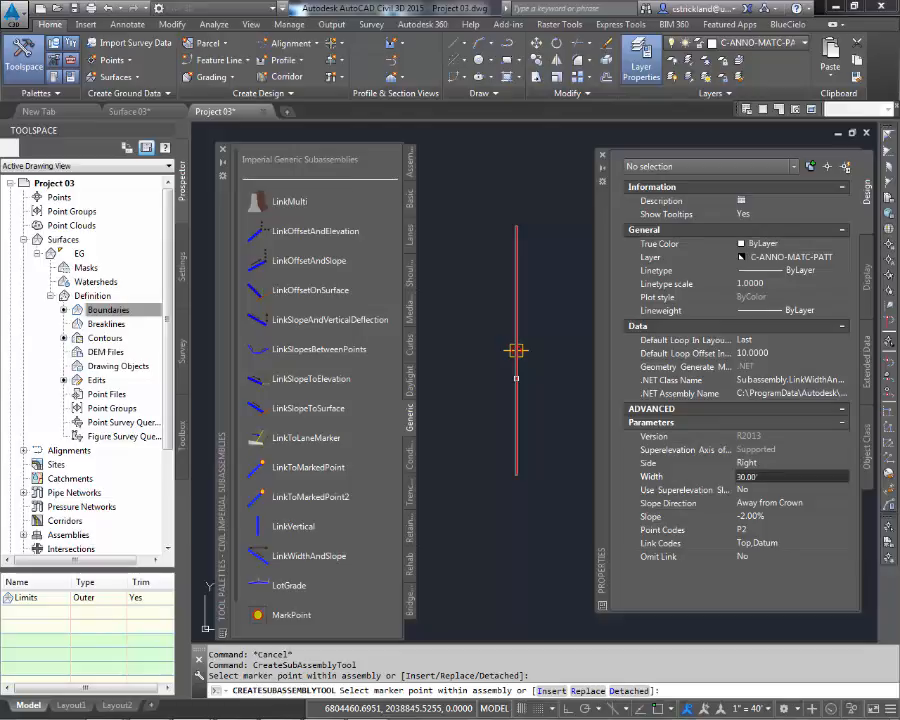
pyautogui.click(516, 350)
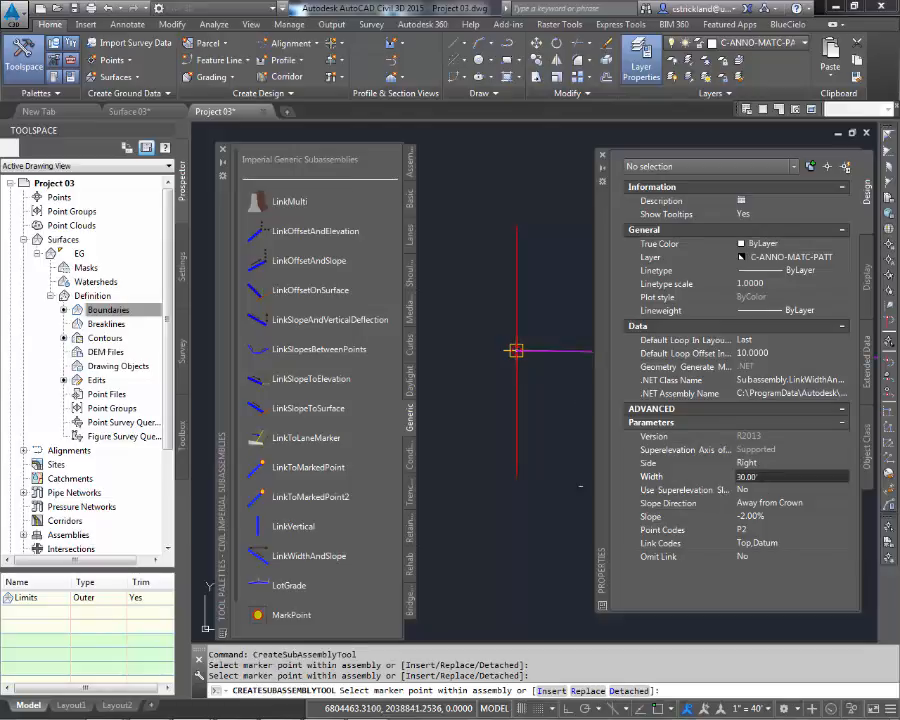
# Step: Add a second LinkWidthAndSlope subassembly on the Left side of the assembly baseline
pyautogui.scroll(-4, 532, 481)
pyautogui.moveTo(533, 482)
pyautogui.mouseDown(button='middle')
pyautogui.moveTo(462, 442)
pyautogui.moveTo(426, 440)
pyautogui.mouseUp(button='middle')
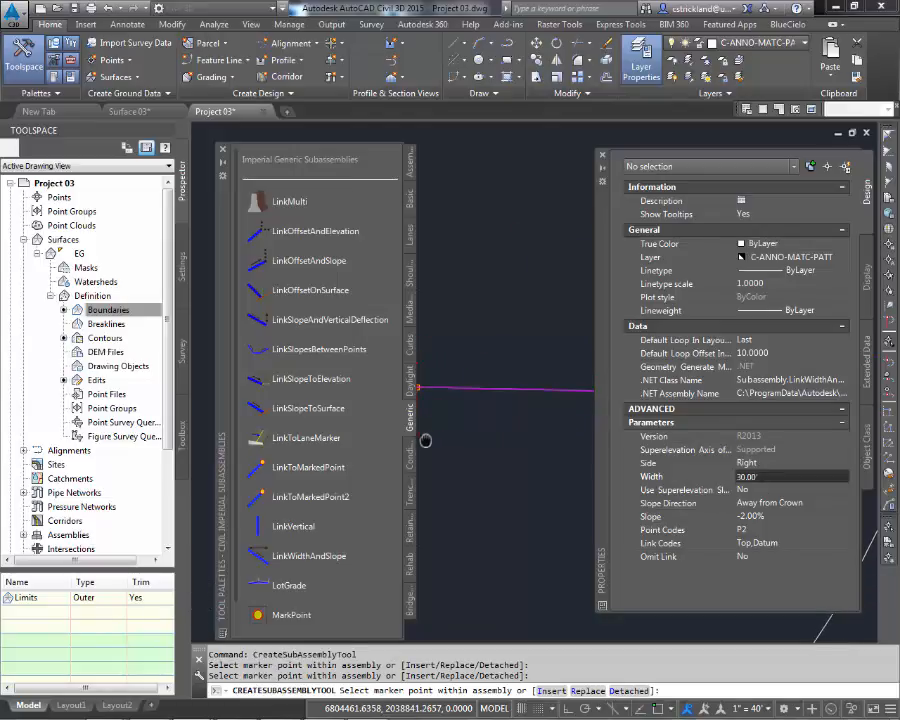
pyautogui.scroll(-4, 504, 438)
pyautogui.moveTo(505, 438); pyautogui.dragTo(510, 441, button='middle')
pyautogui.scroll(-2, 510, 441)
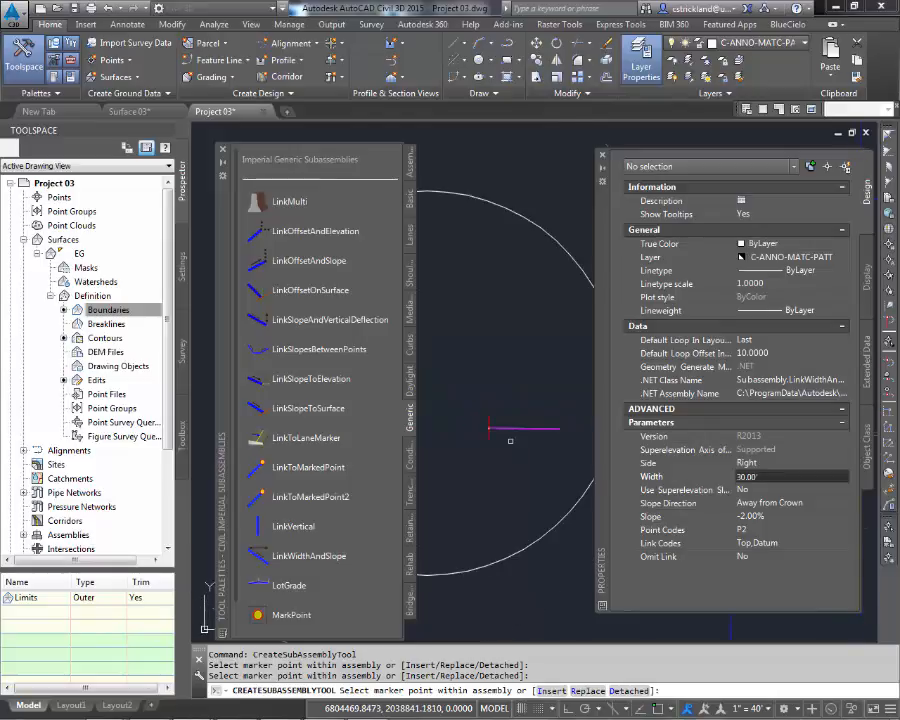
pyautogui.click(768, 465)
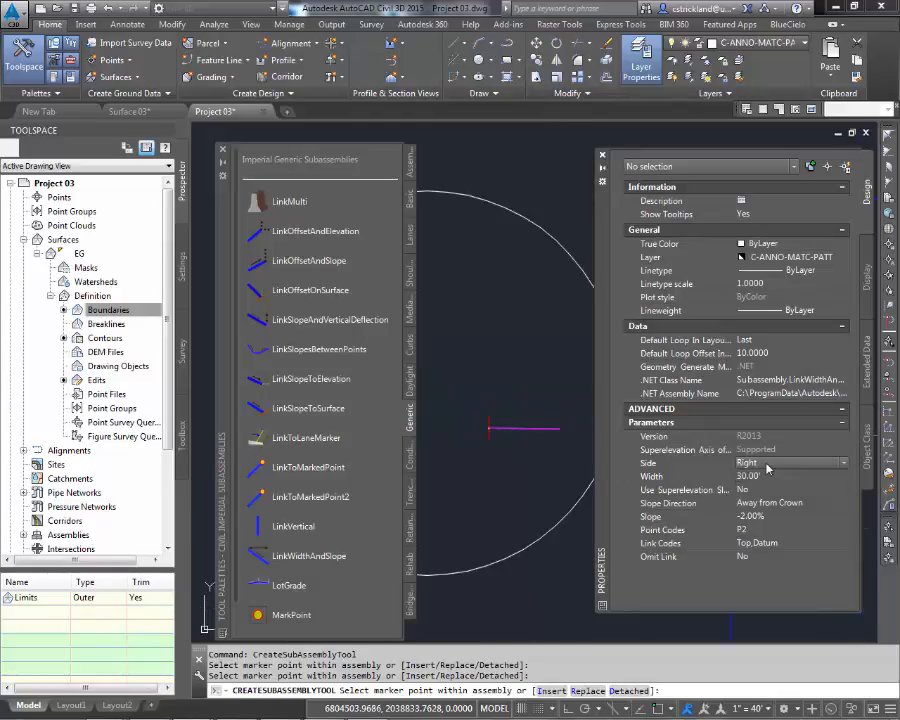
pyautogui.click(768, 465)
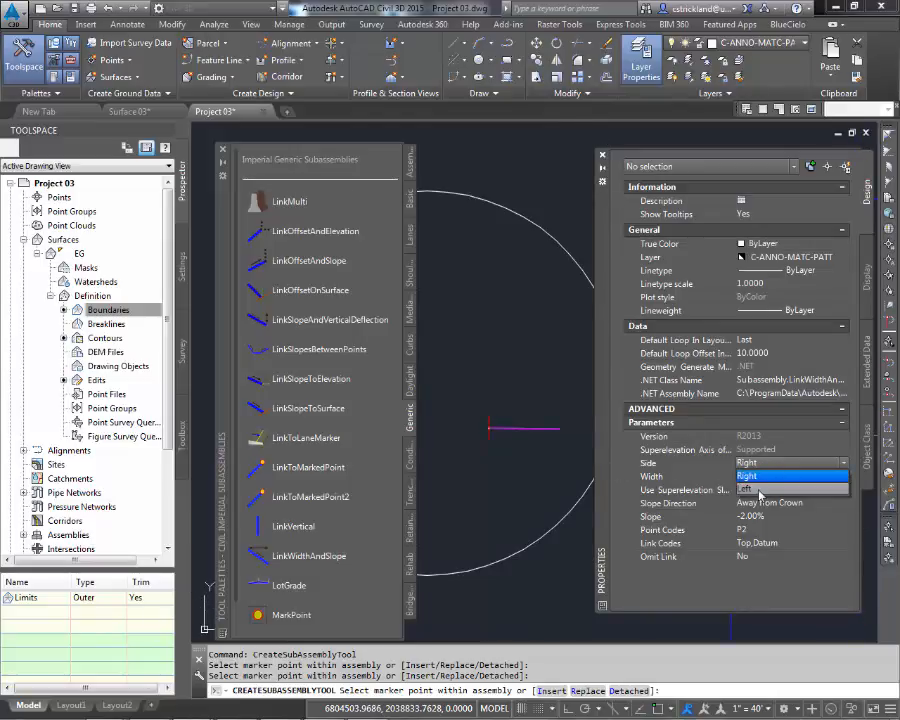
pyautogui.click(760, 493)
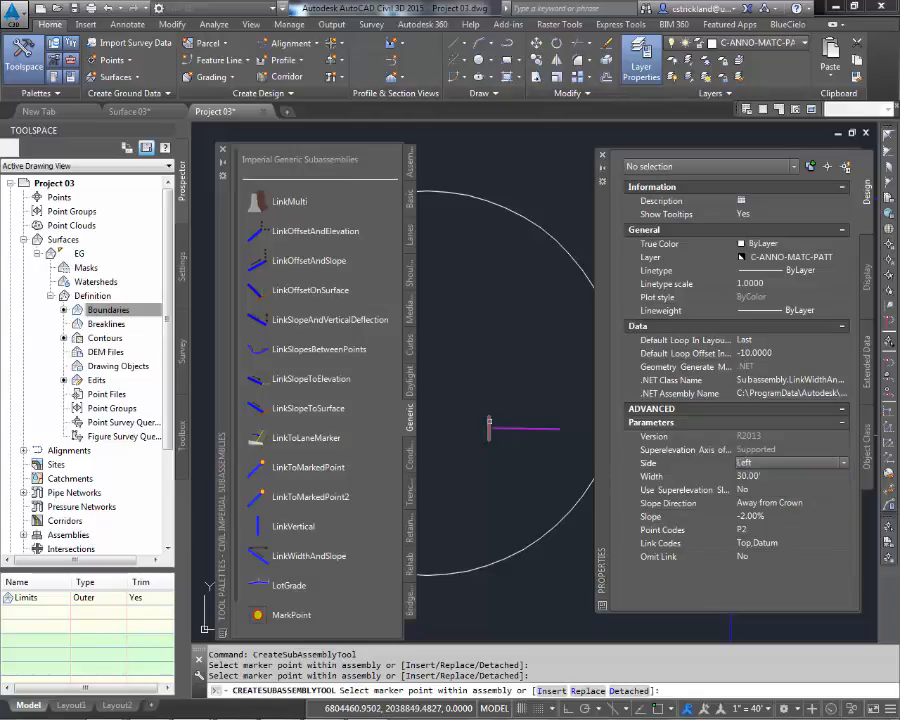
pyautogui.click(489, 427)
pyautogui.moveTo(487, 441); pyautogui.dragTo(508, 424, button='middle')
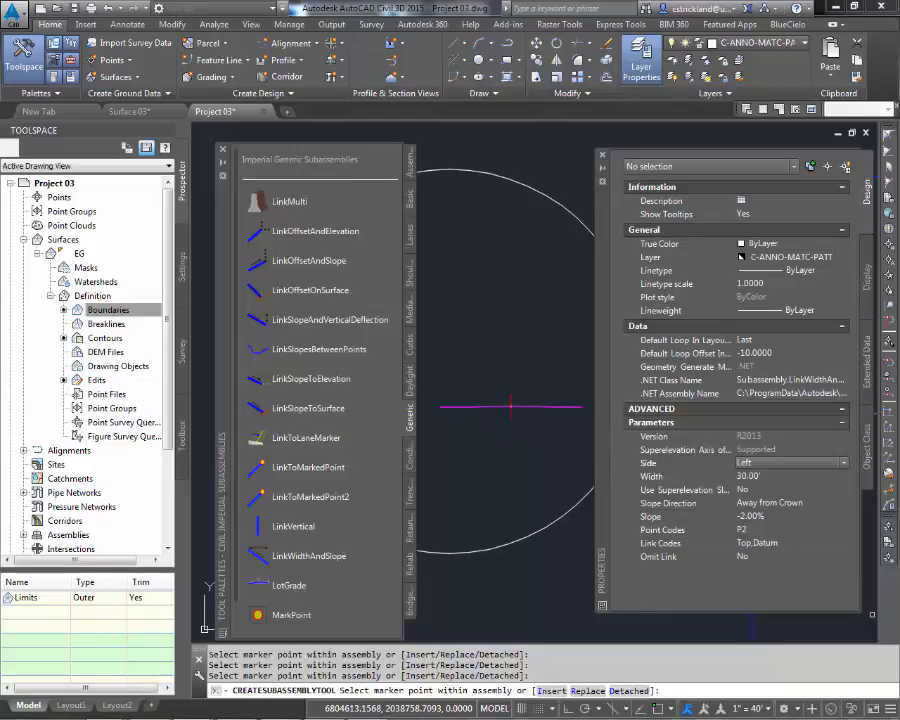
# Step: Resize and reposition the properties palette and dock the tool palette, ending the subassembly placement
pyautogui.moveTo(861, 563); pyautogui.dragTo(820, 560)
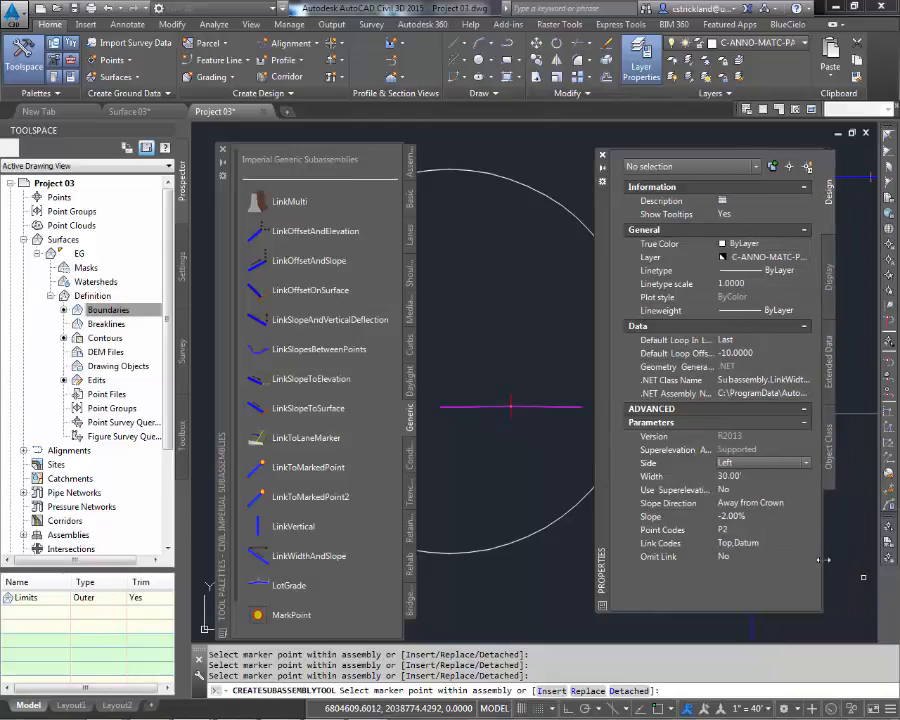
pyautogui.moveTo(610, 409); pyautogui.dragTo(648, 412)
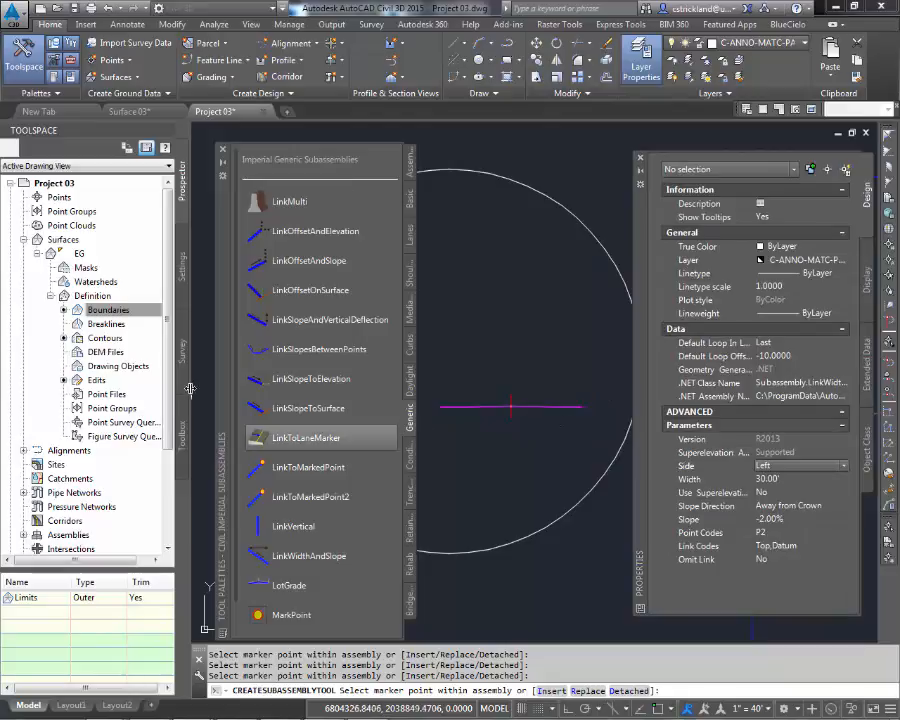
pyautogui.moveTo(226, 378); pyautogui.dragTo(205, 360)
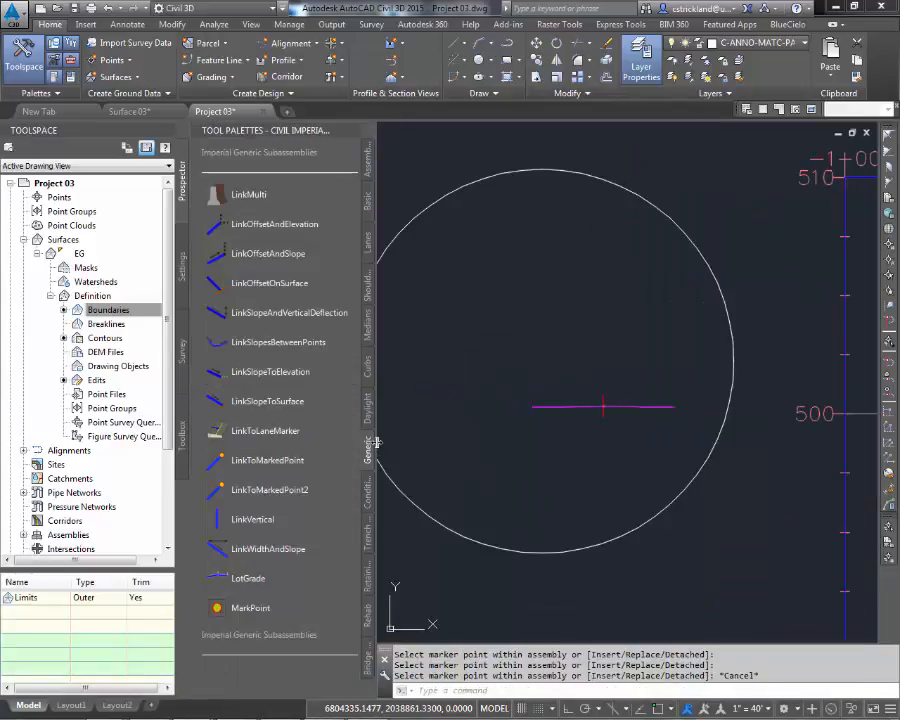
# Step: Narrow the tool palette and attach a LinkSlopeToSurface subassembly with a 3:1 slope to the outer end of the left link
pyautogui.moveTo(377, 443); pyautogui.dragTo(312, 442)
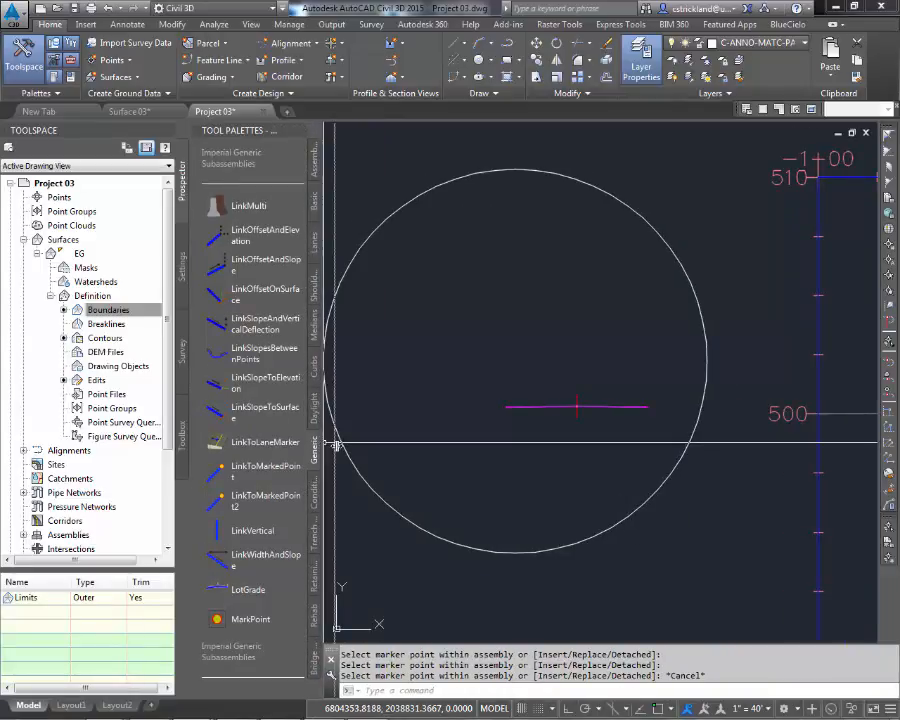
pyautogui.moveTo(325, 444); pyautogui.dragTo(342, 442)
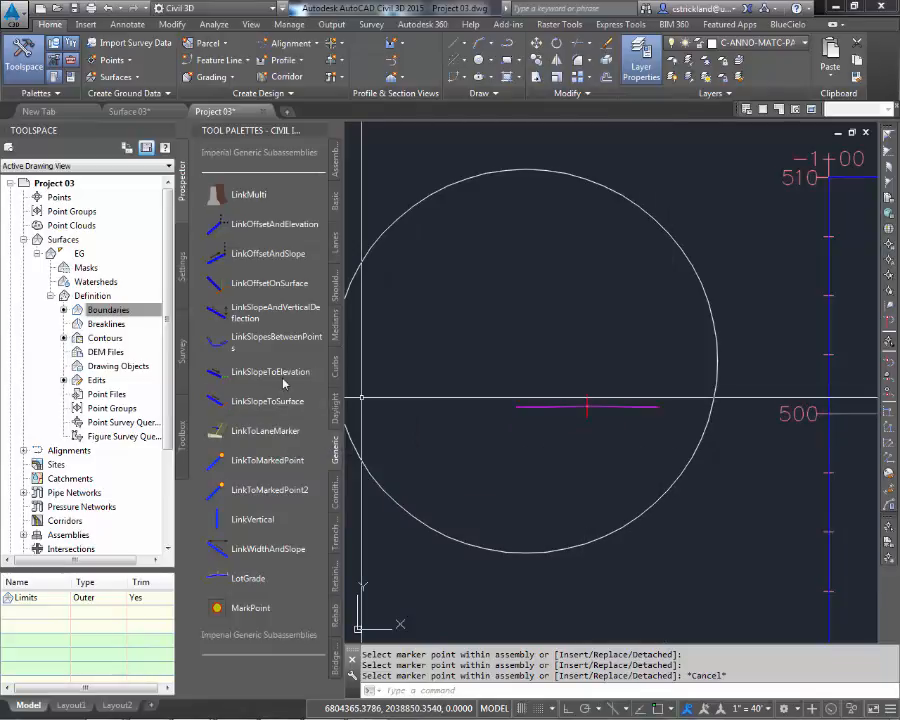
pyautogui.click(281, 403)
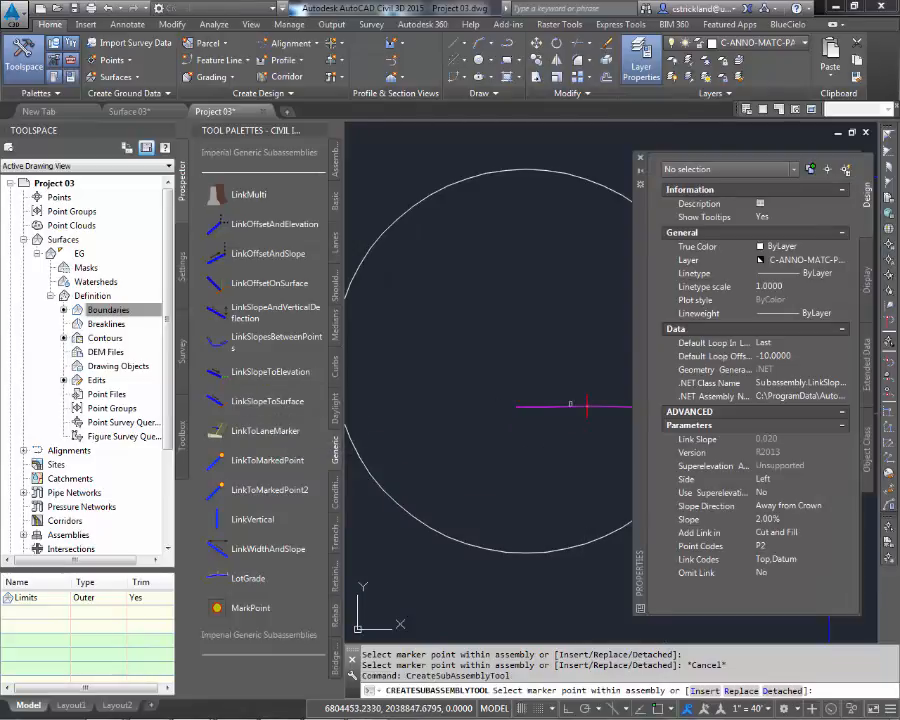
pyautogui.moveTo(630, 404); pyautogui.dragTo(544, 405, button='middle')
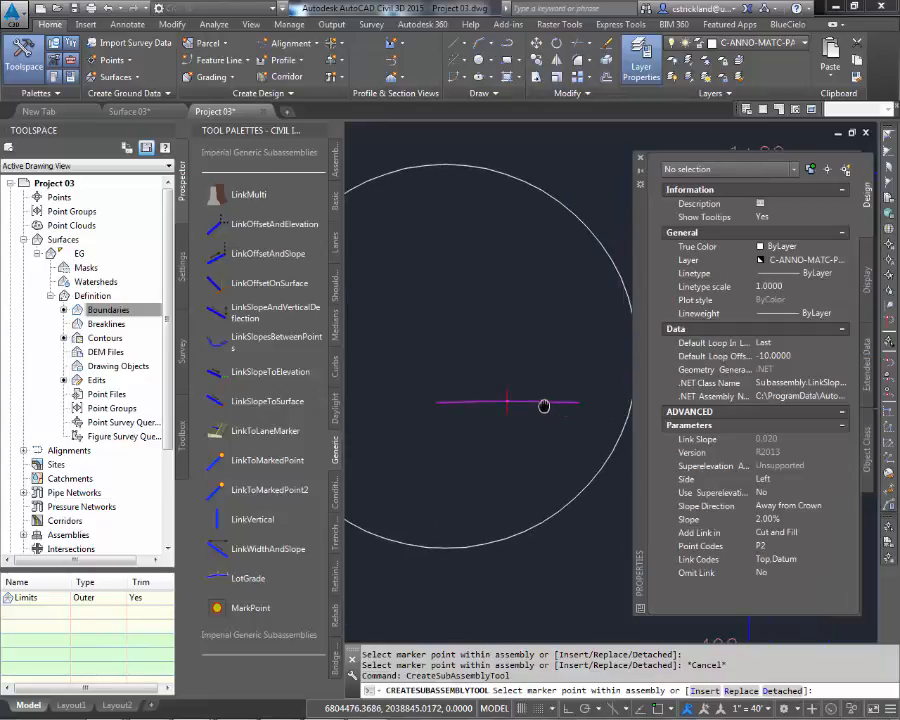
pyautogui.click(781, 521)
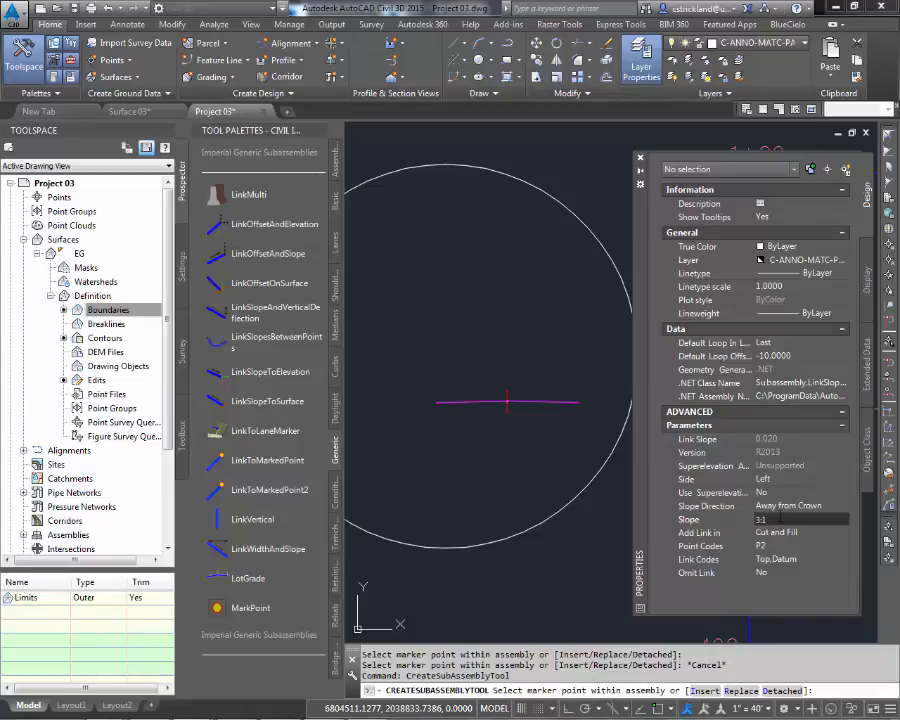
pyautogui.click(786, 481)
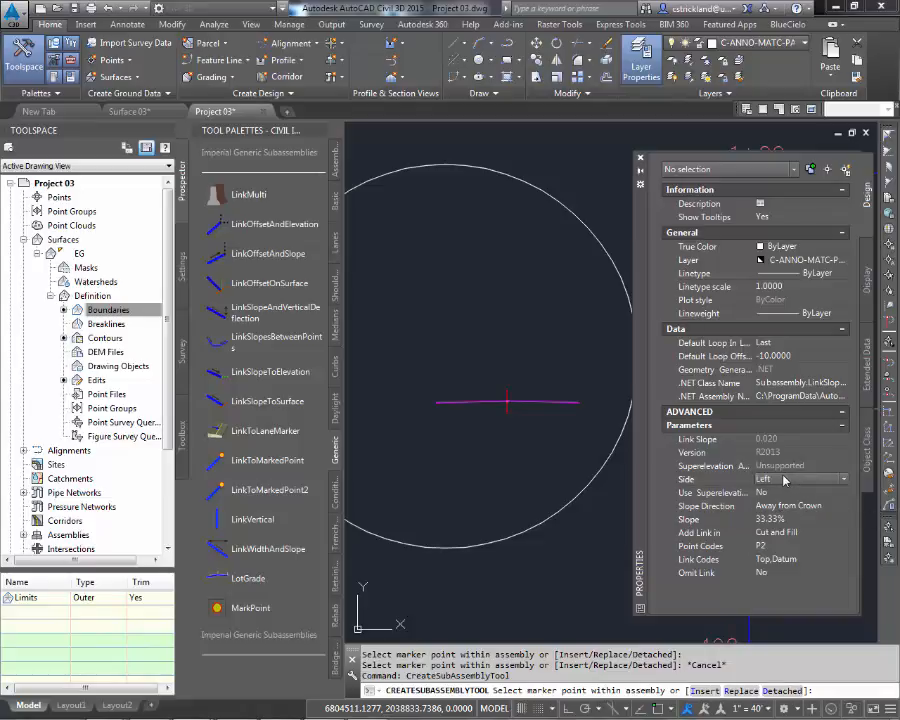
pyautogui.scroll(6, 428, 373)
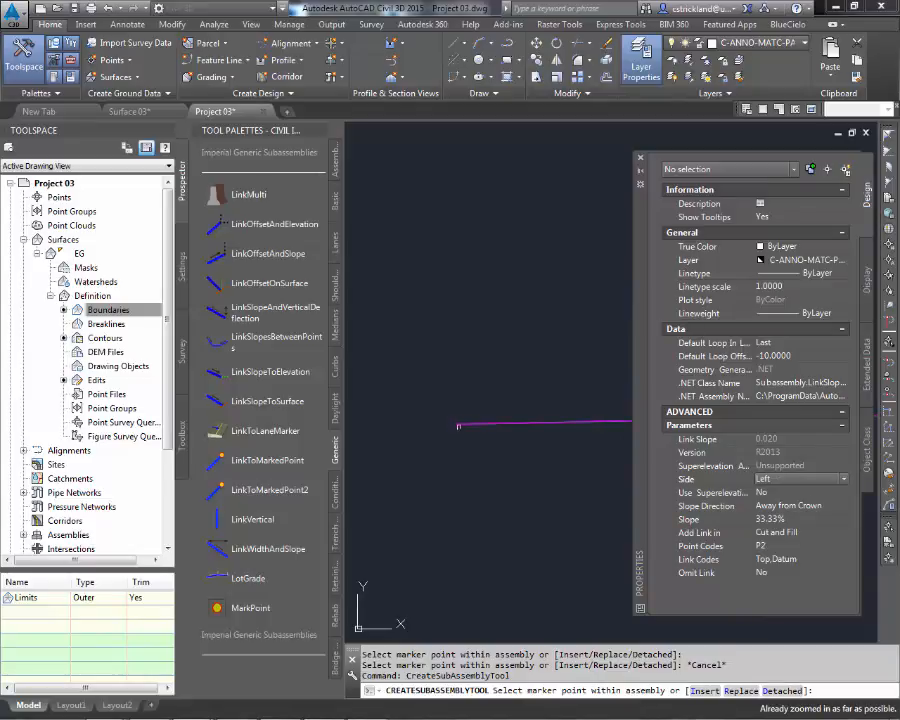
pyautogui.scroll(-5, 430, 420)
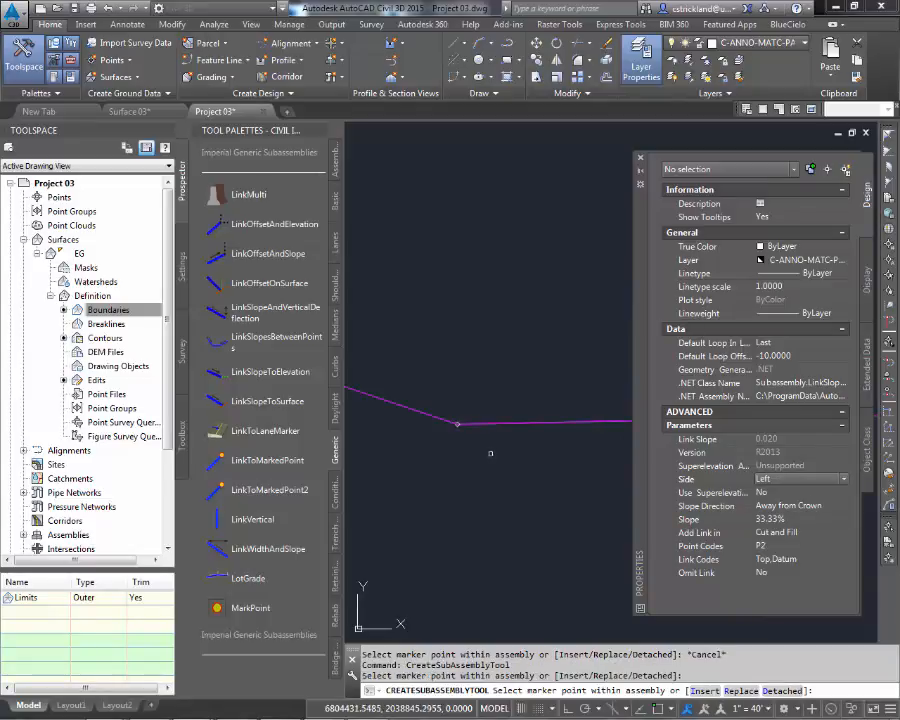
pyautogui.scroll(2, 429, 420)
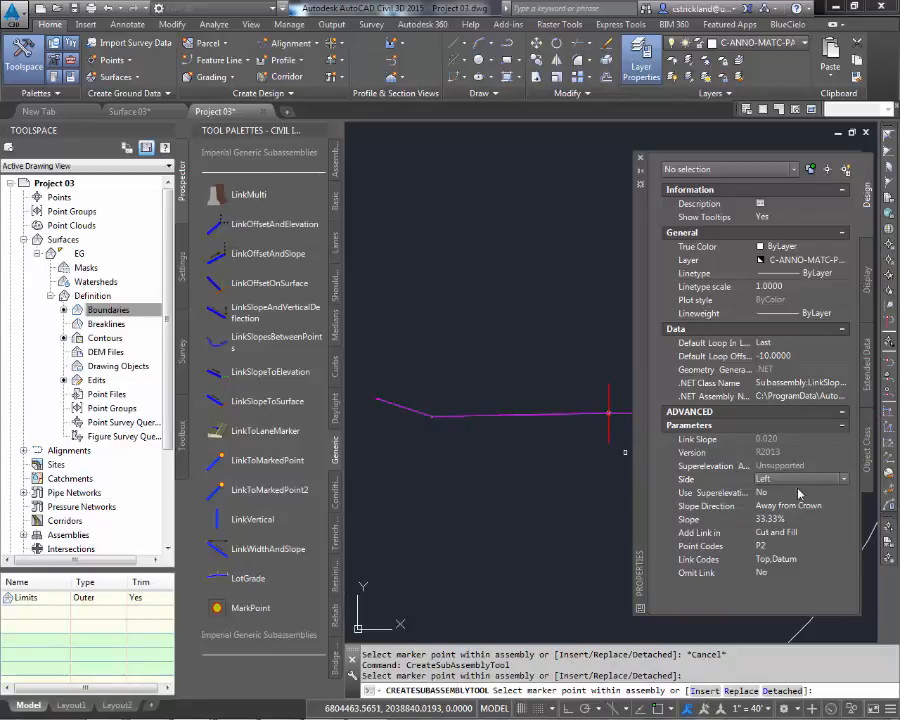
# Step: Attach another LinkSlopeToSurface subassembly, set to the Right side, to the outer end of the right link
pyautogui.click(784, 533)
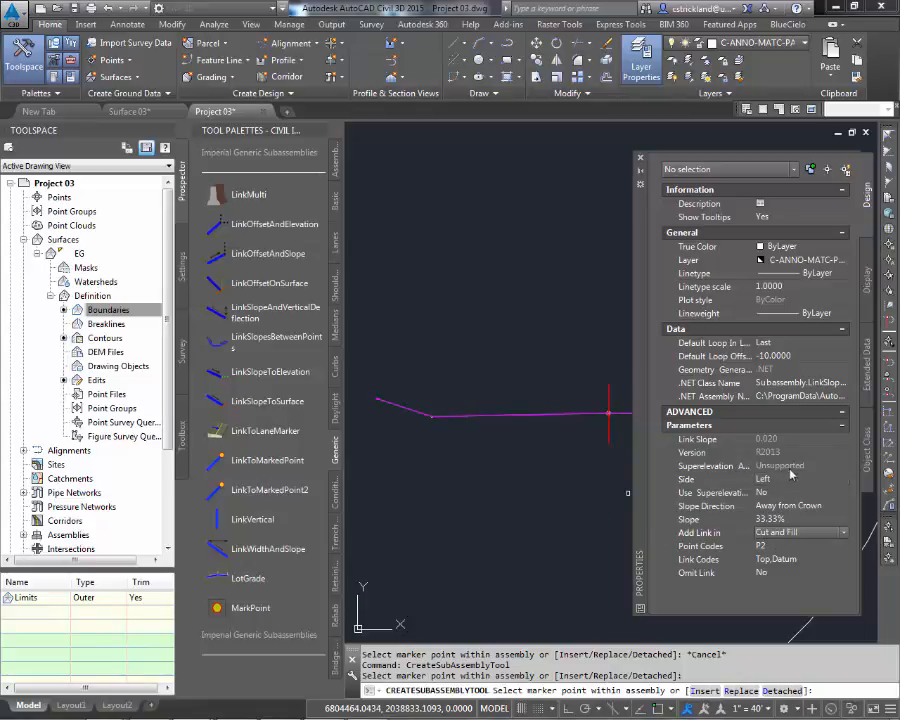
pyautogui.click(781, 484)
pyautogui.click(786, 480)
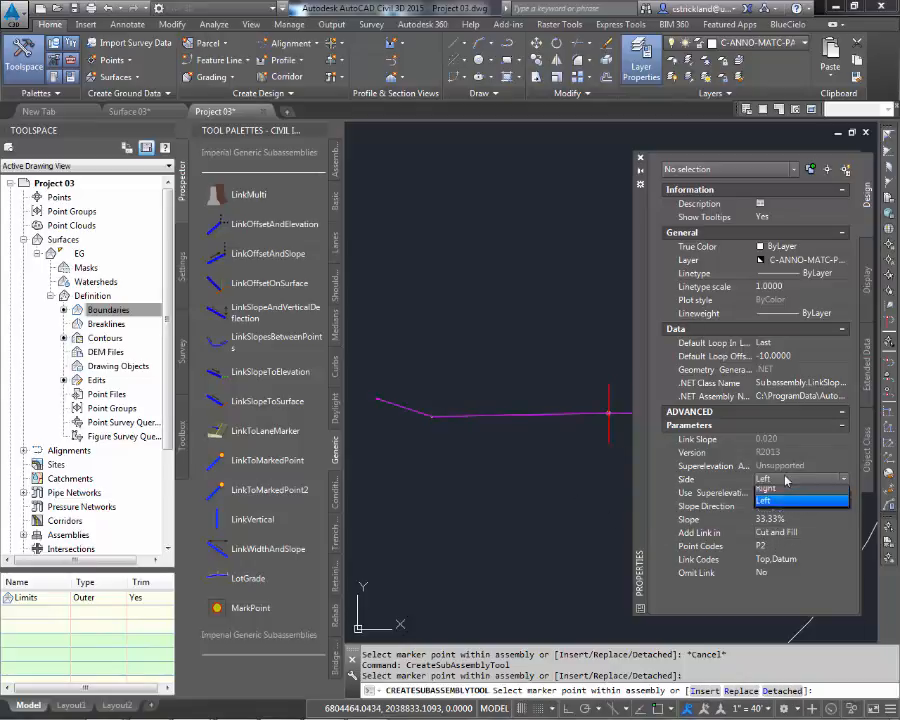
pyautogui.click(780, 493)
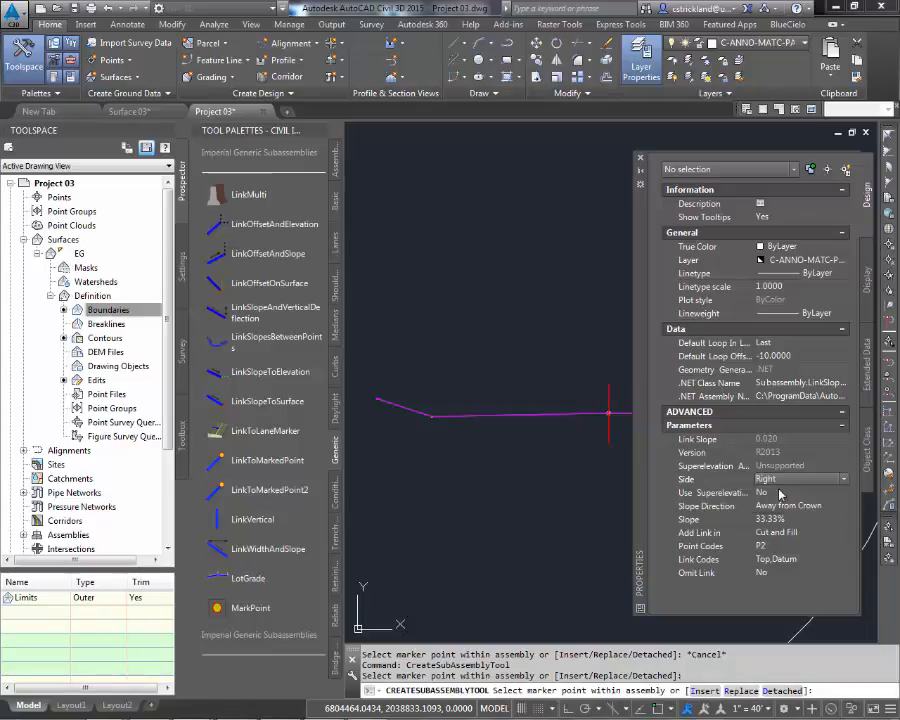
pyautogui.scroll(2, 508, 474)
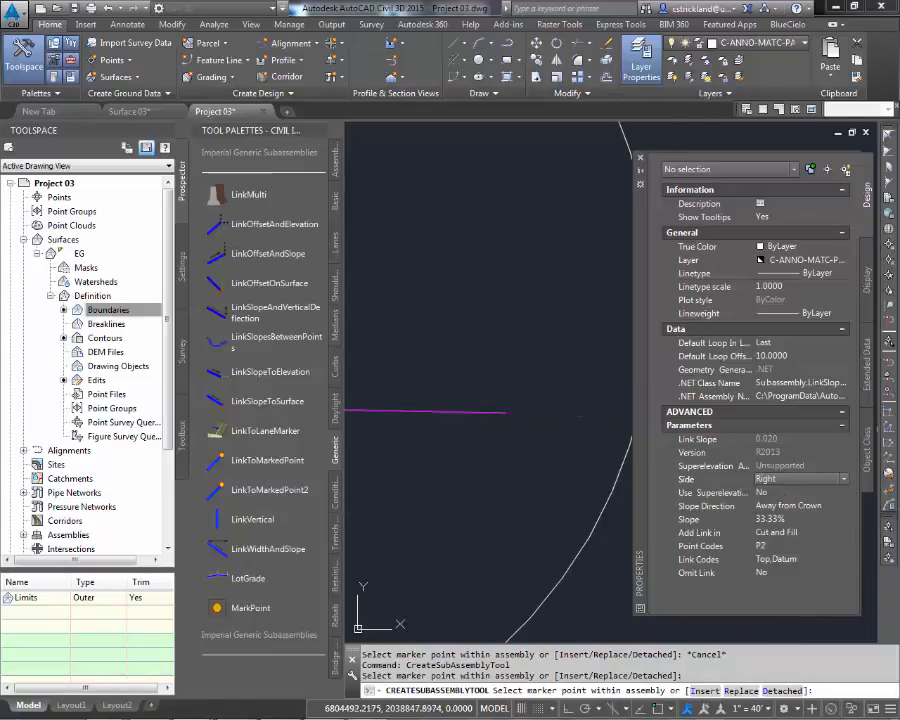
pyautogui.scroll(-5, 490, 424)
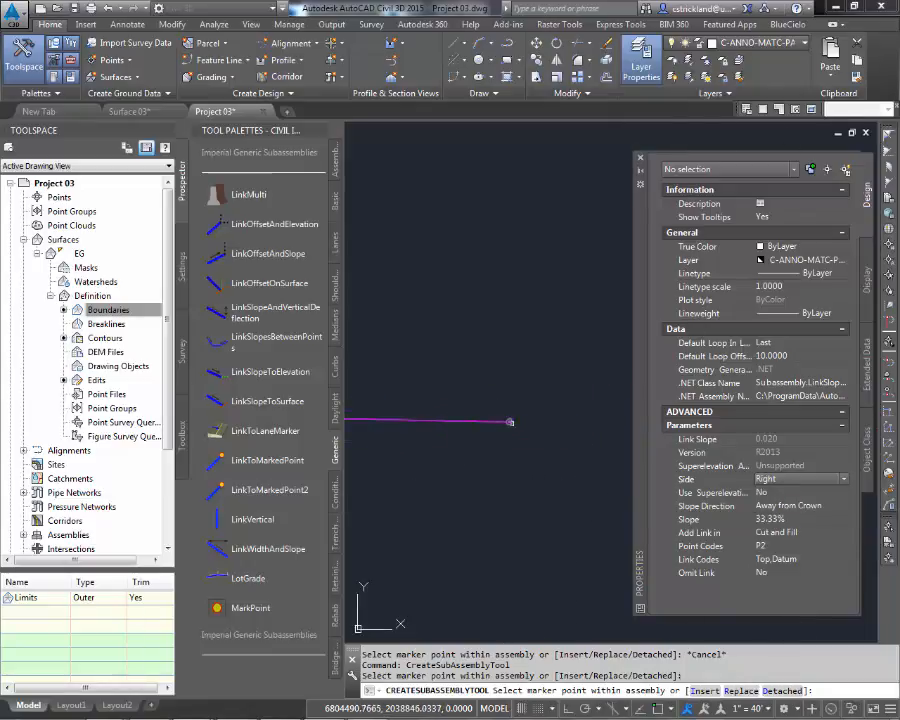
pyautogui.click(512, 422)
# Step: Close the properties and tool palettes and end the subassembly placement command
pyautogui.scroll(-8, 482, 486)
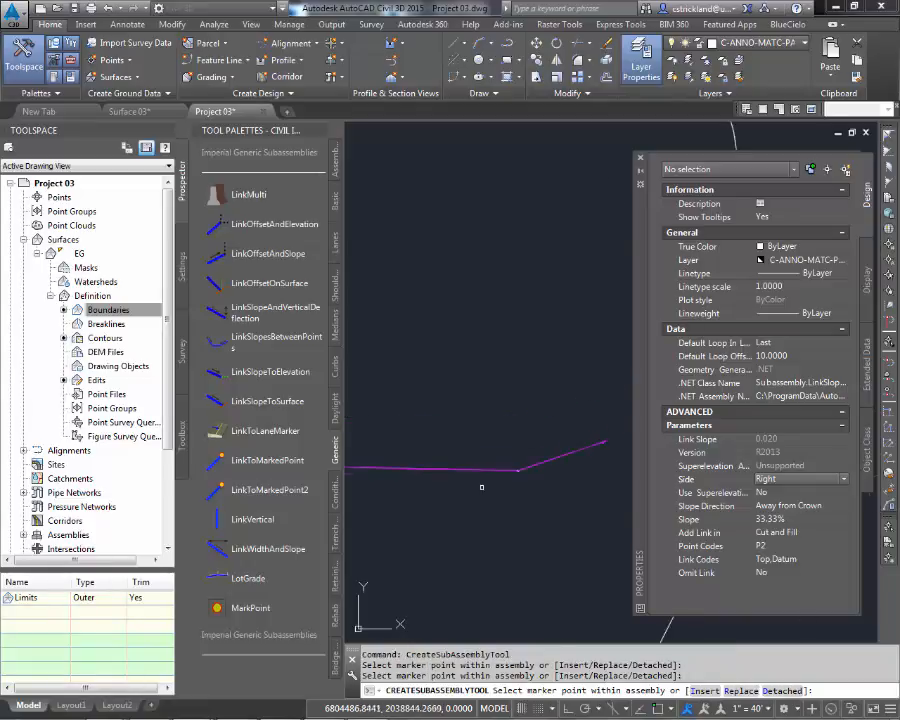
pyautogui.moveTo(474, 488); pyautogui.dragTo(552, 438, button='middle')
pyautogui.scroll(-3, 556, 446)
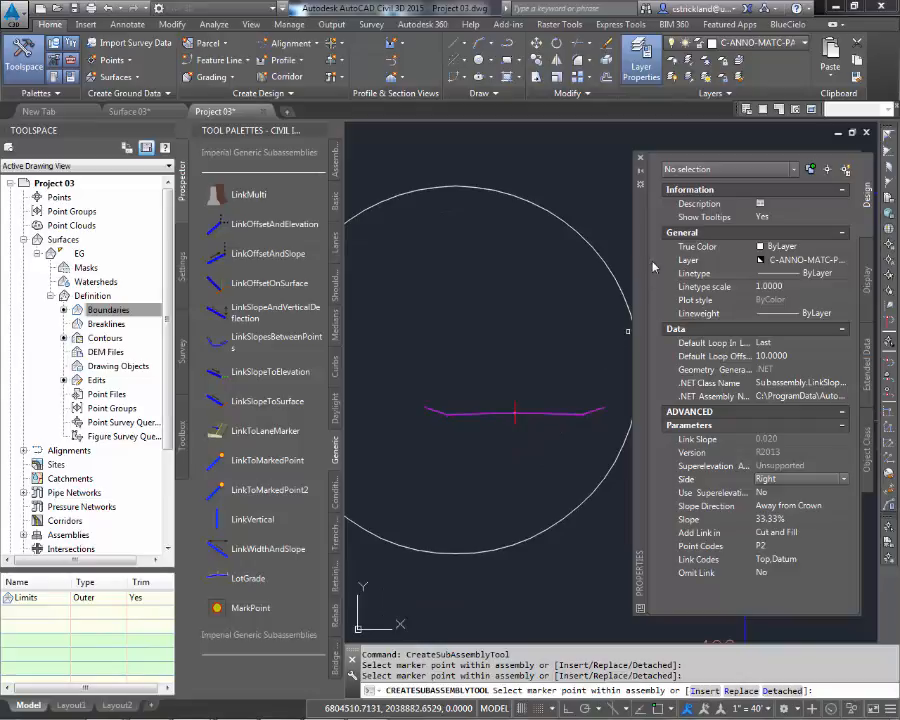
pyautogui.click(640, 160)
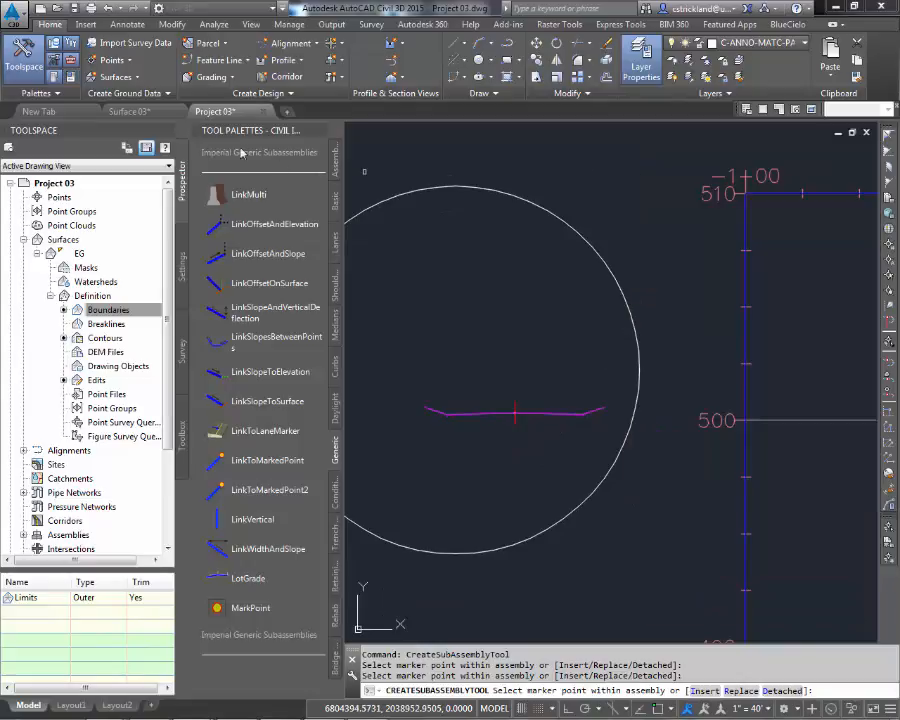
pyautogui.click(320, 131)
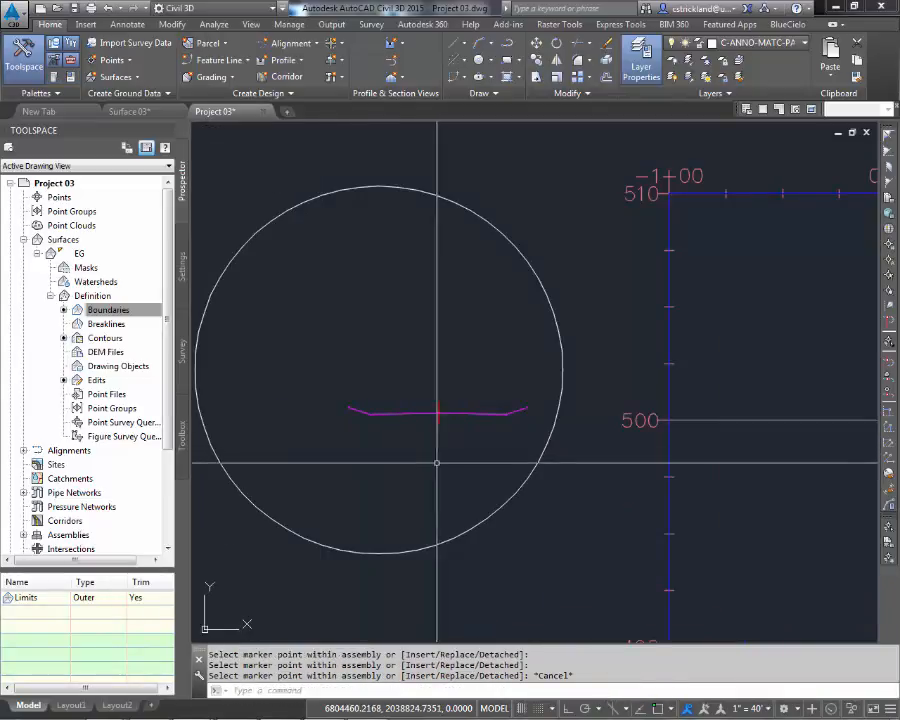
pyautogui.moveTo(428, 434); pyautogui.dragTo(565, 457, button='middle')
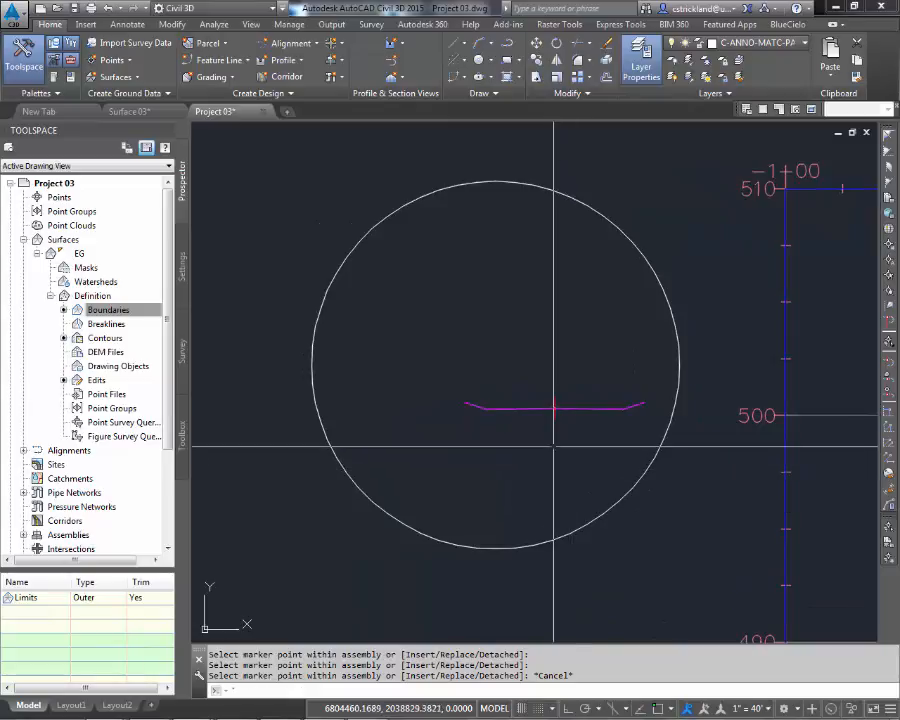
pyautogui.press('Escape')
pyautogui.press('Escape')
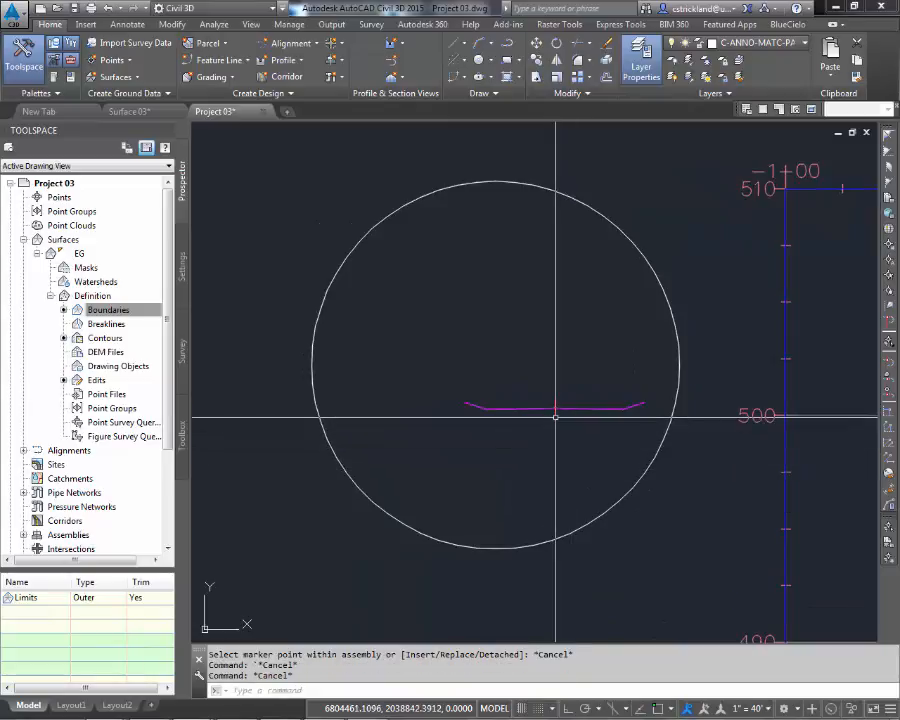
pyautogui.click(555, 414)
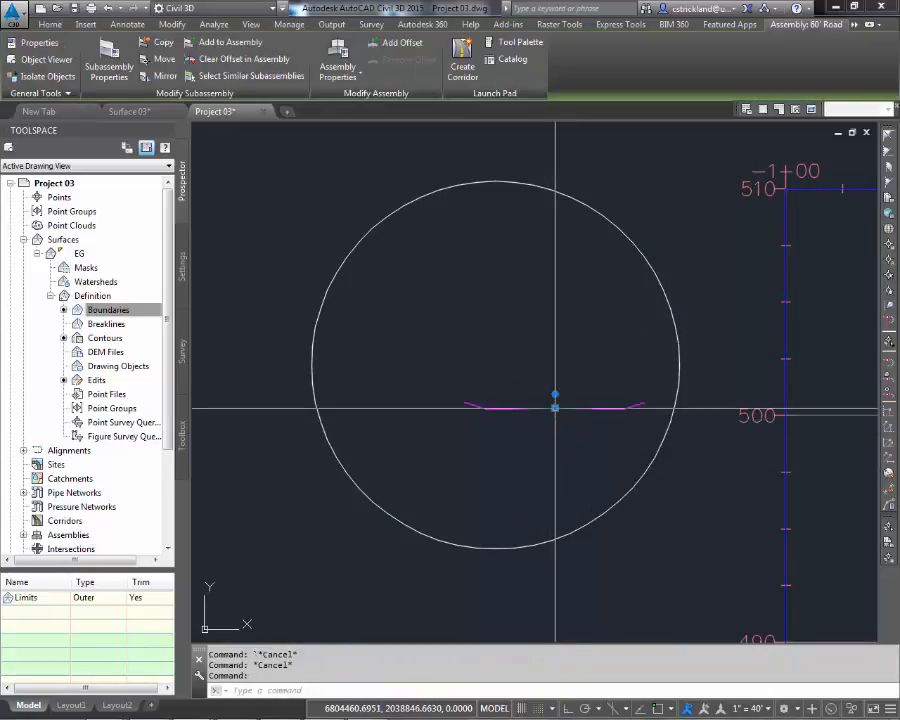
pyautogui.click(555, 408)
pyautogui.click(492, 378)
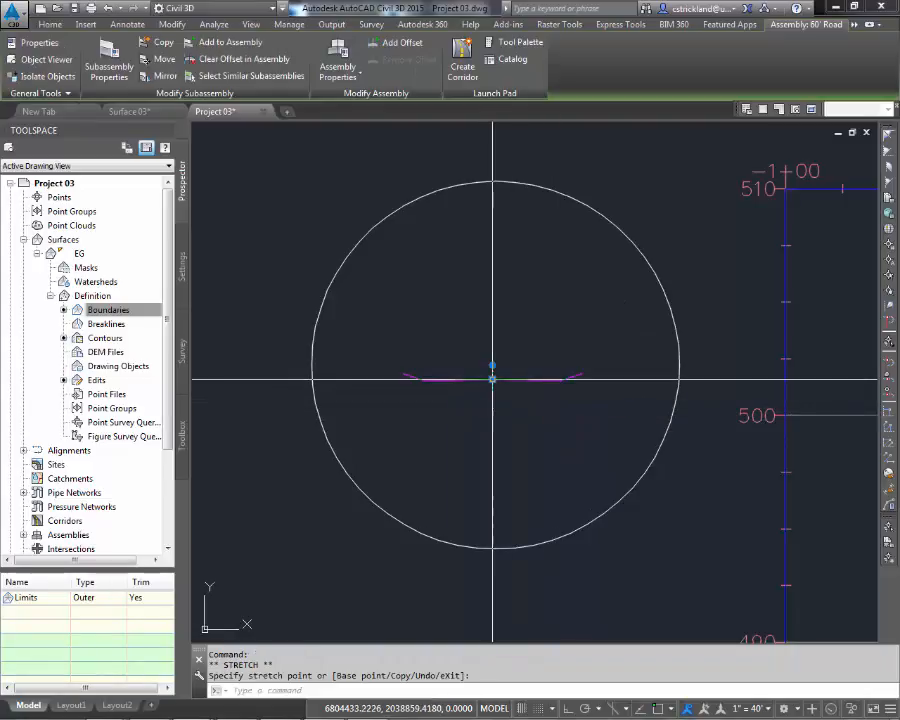
pyautogui.press('Escape')
pyautogui.press('Escape')
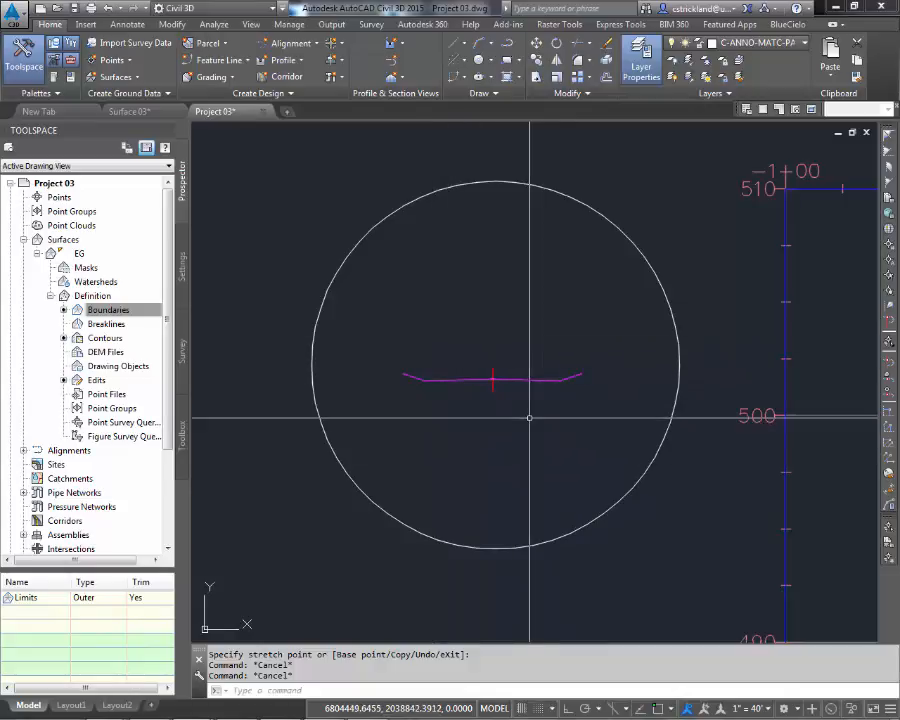
pyautogui.scroll(-4, 530, 416)
pyautogui.moveTo(524, 424); pyautogui.dragTo(506, 287, button='middle')
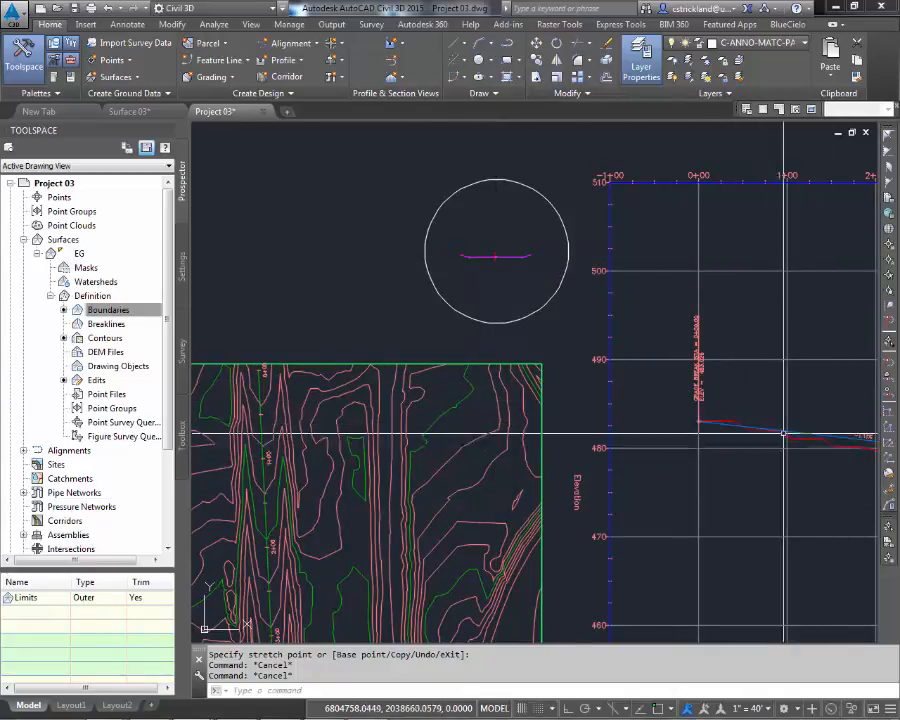
pyautogui.moveTo(793, 428); pyautogui.dragTo(620, 402, button='middle')
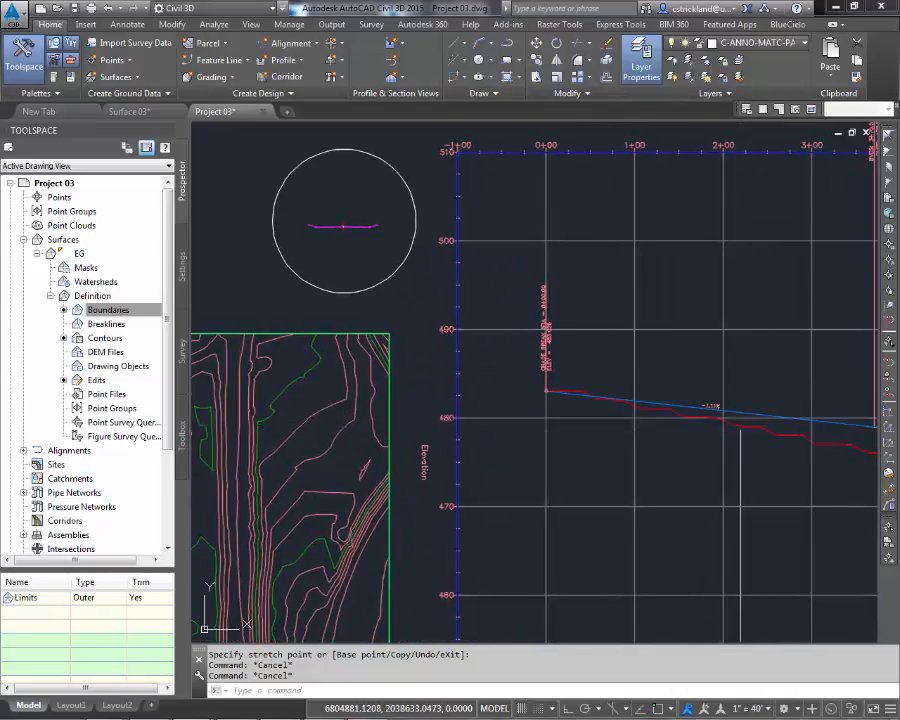